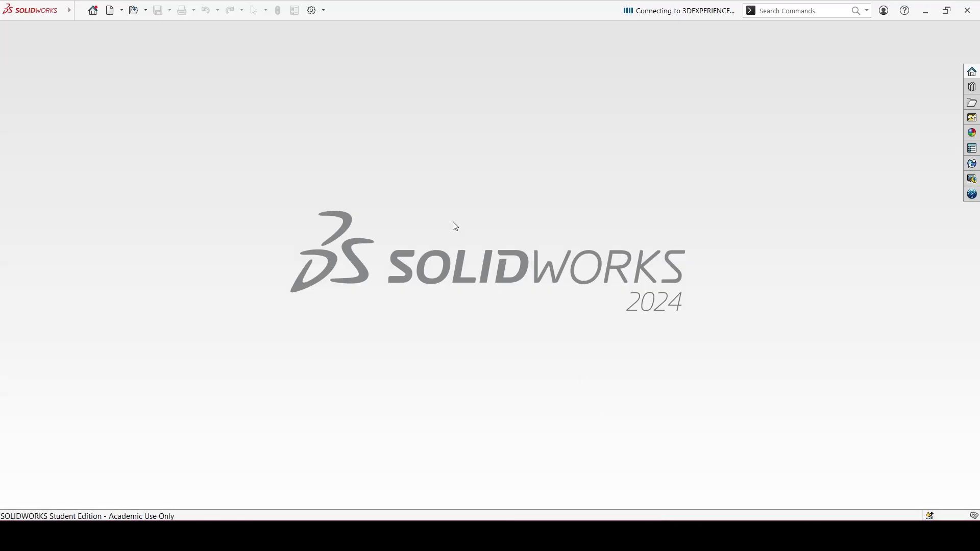
Step: Create a new blank Part document (Part3) from the start screen
double_click(216, 246)
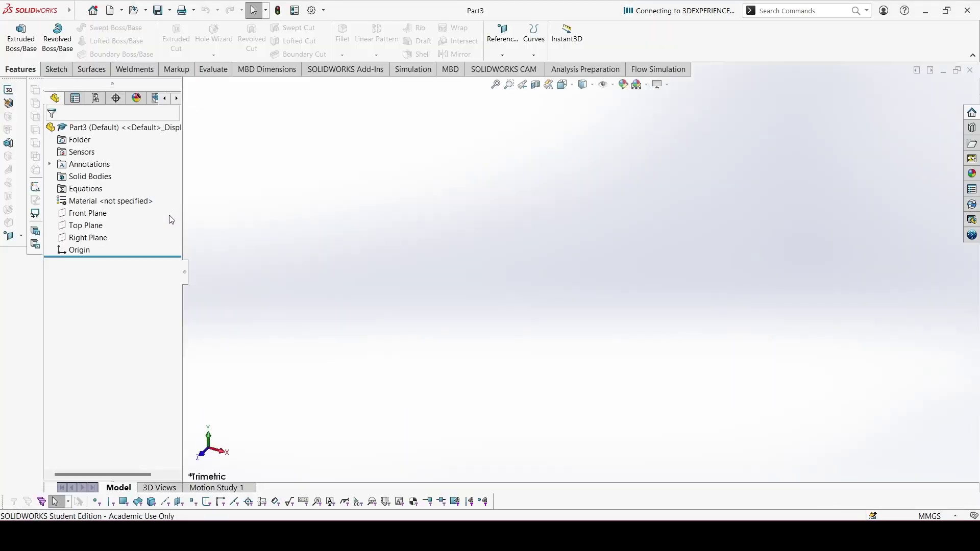
Step: Add the global variable A = 43 in the Equations manager
right_click(97, 188)
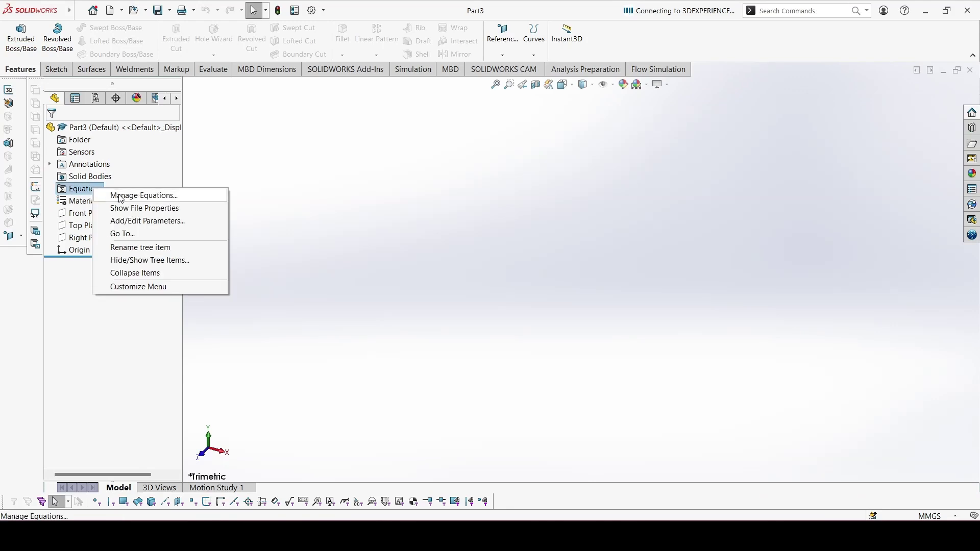
click(139, 193)
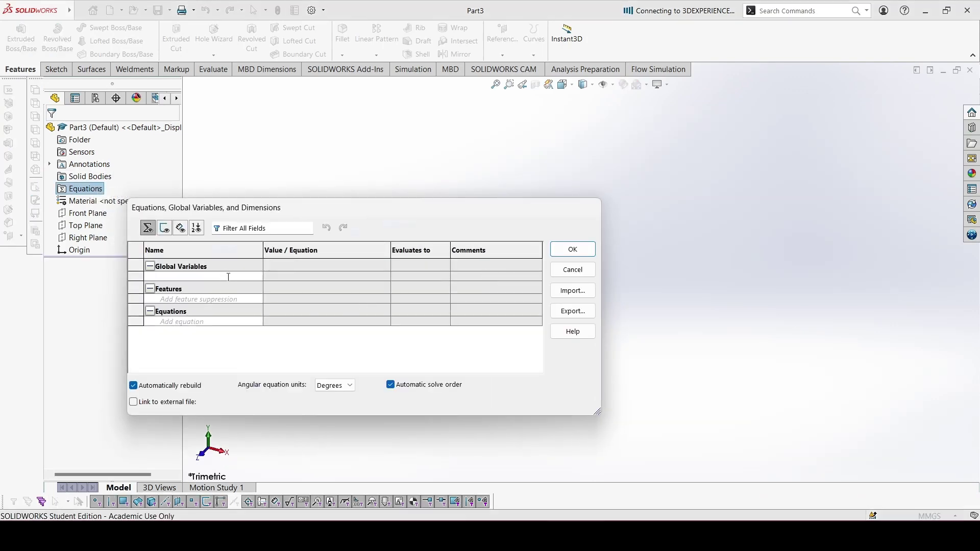
click(230, 277)
text(A)
key(Tab)
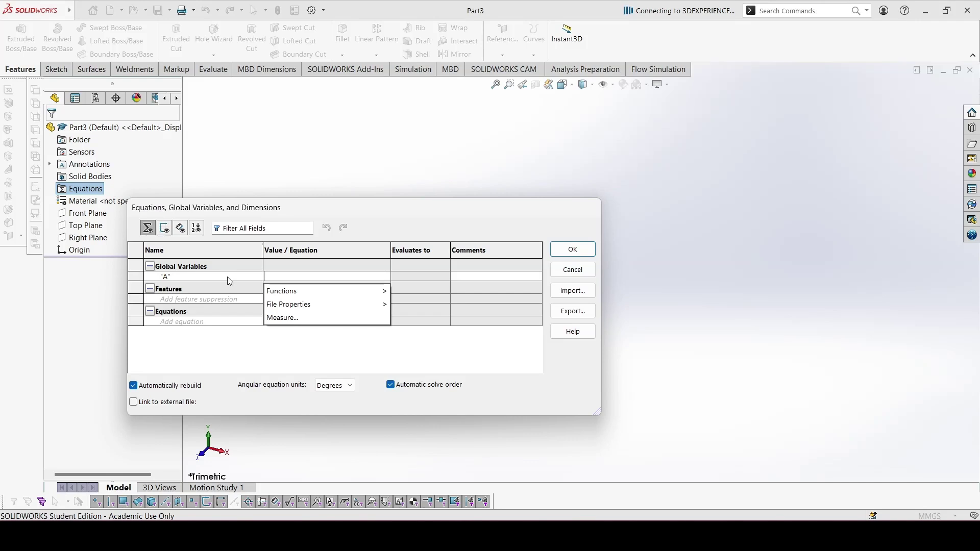
text(43)
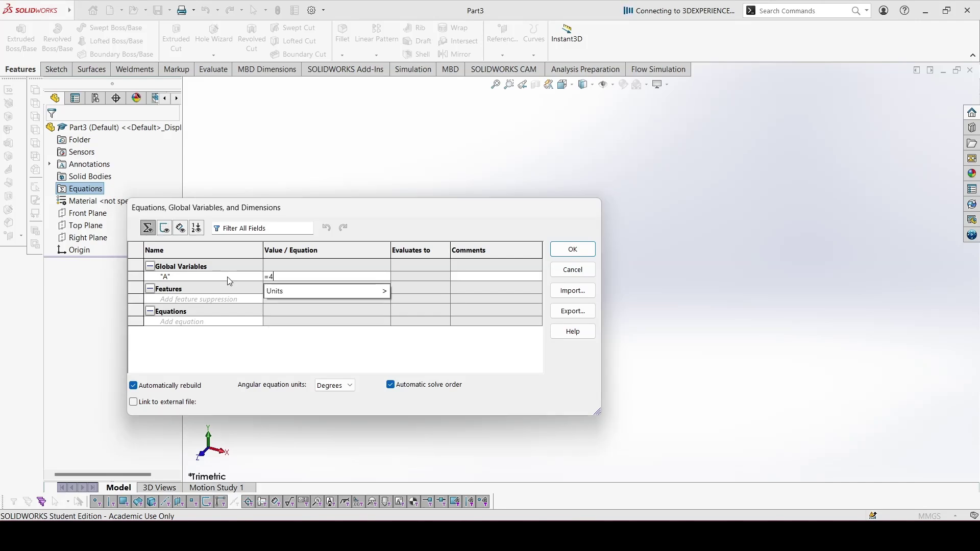
key(Tab)
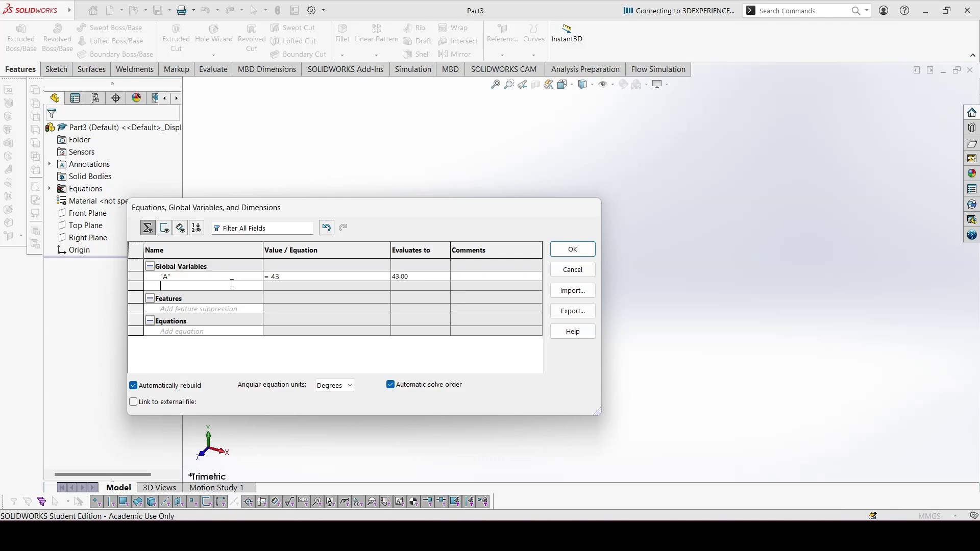
Step: Add global variables B = 18 and C = 3 and close the equations dialog
click(232, 283)
text(B)
key(Tab)
text(18)
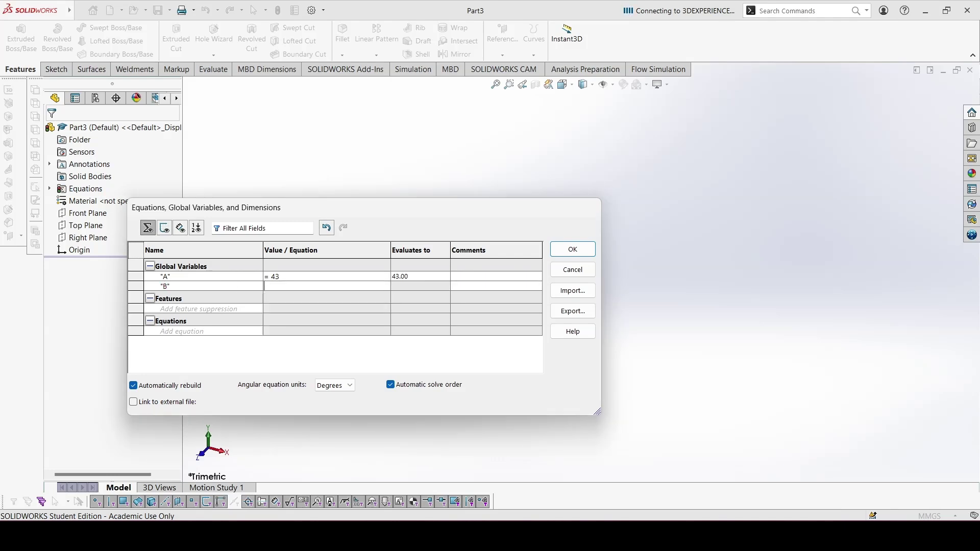
key(Tab)
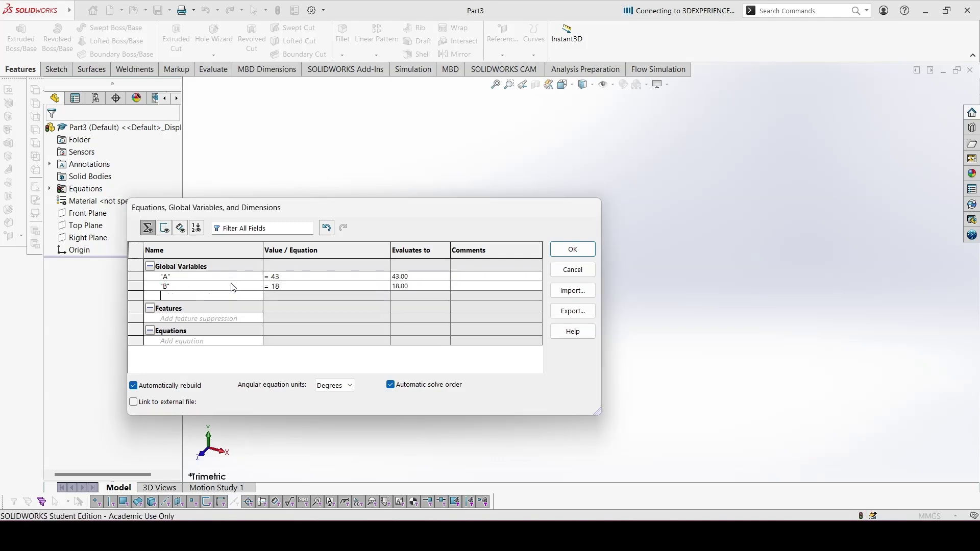
text(C)
key(Tab)
text(3)
key(Tab)
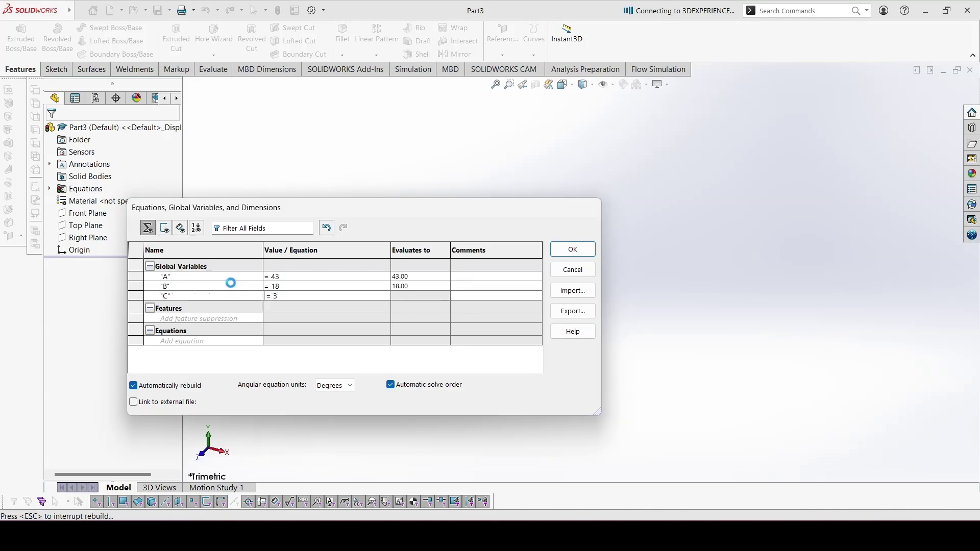
click(586, 255)
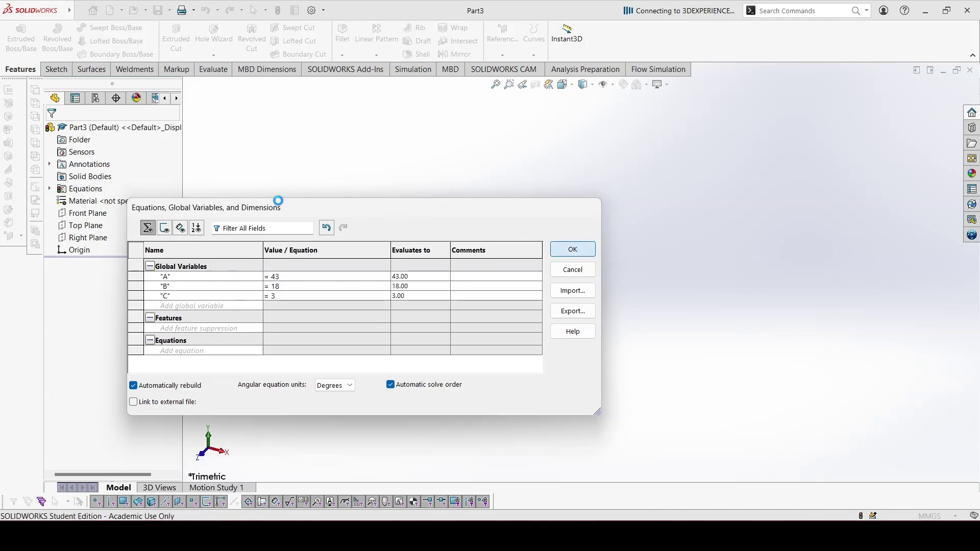
right_click(132, 205)
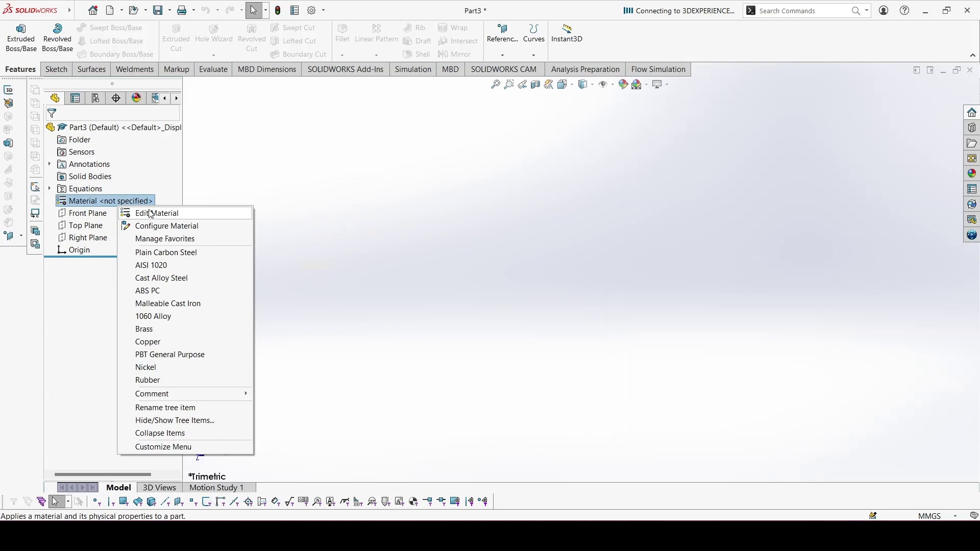
Step: Assign PE Low/Medium Density from the Plastics category as the part material
click(148, 212)
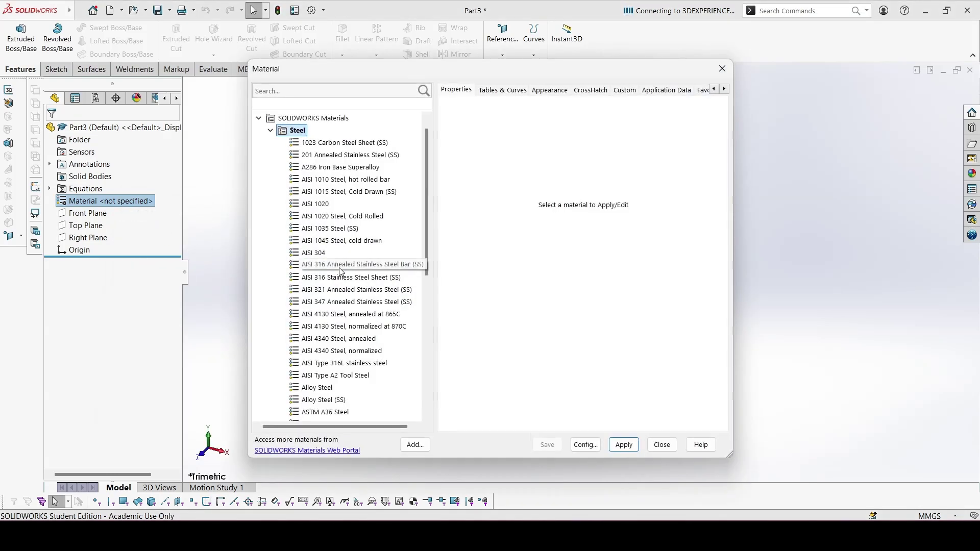
scroll(331, 309, down, 10)
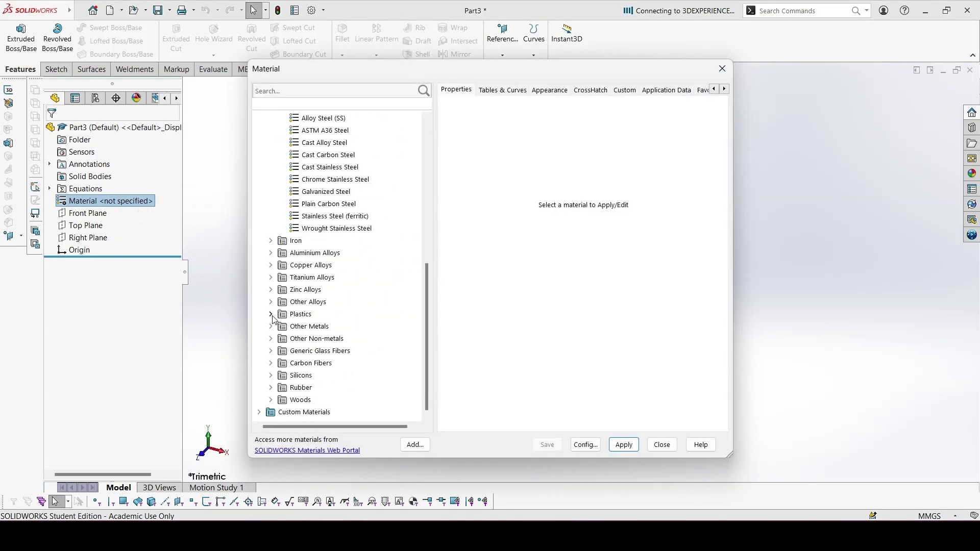
click(271, 315)
click(329, 302)
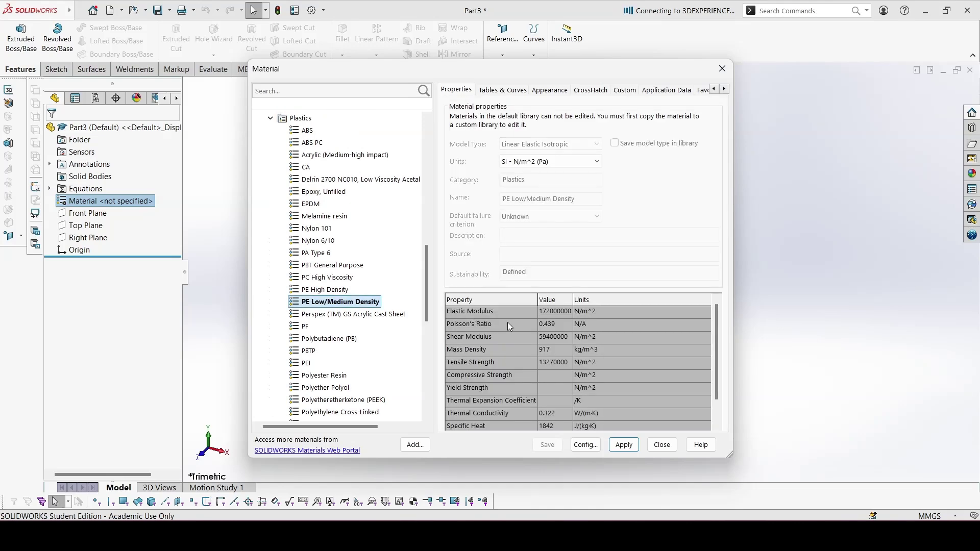
click(623, 444)
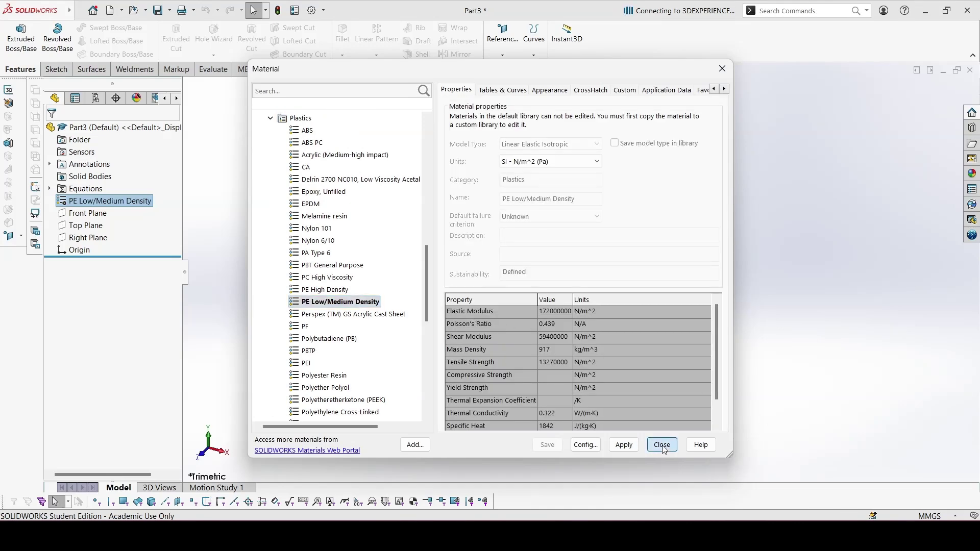
click(661, 444)
Step: Add a Mass Properties sensor (Sensors1) to the part
right_click(59, 141)
click(72, 154)
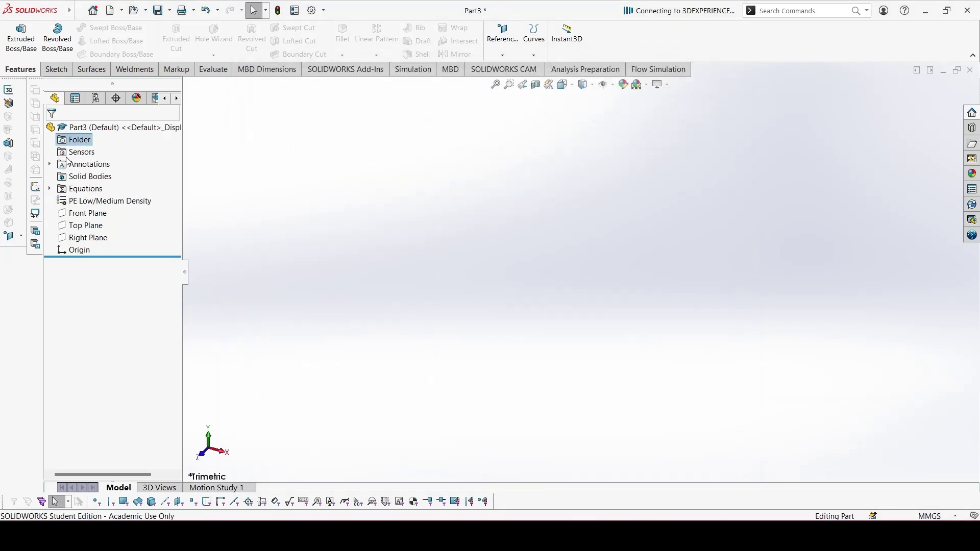
right_click(72, 156)
click(110, 163)
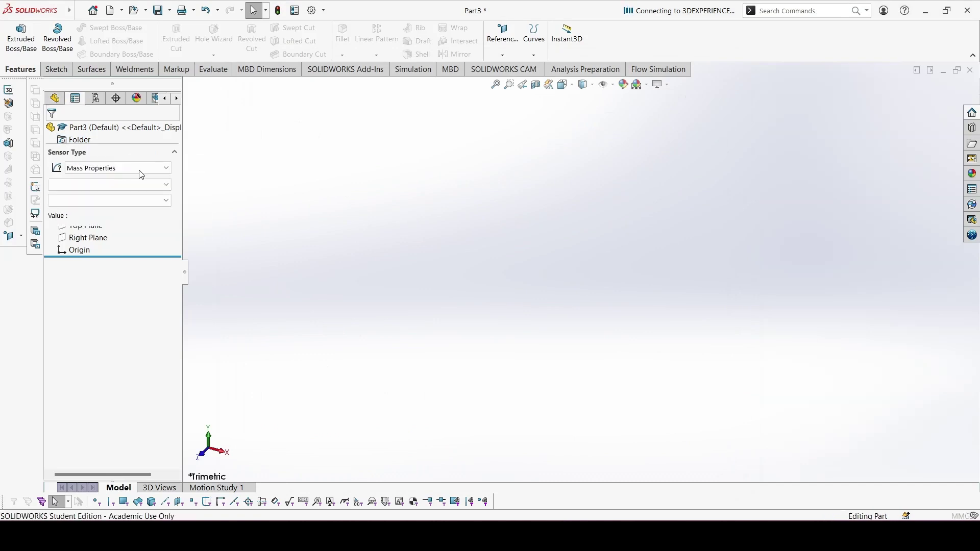
click(54, 132)
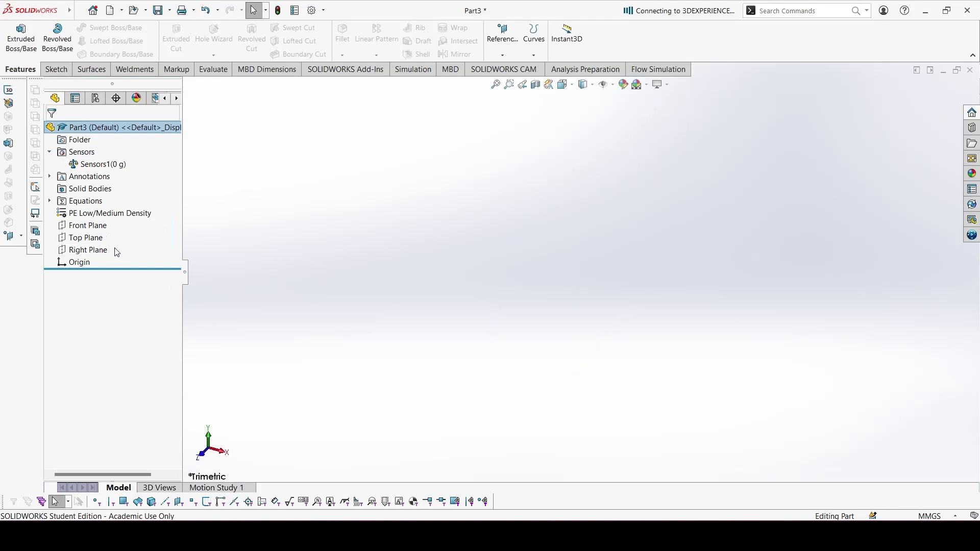
click(86, 238)
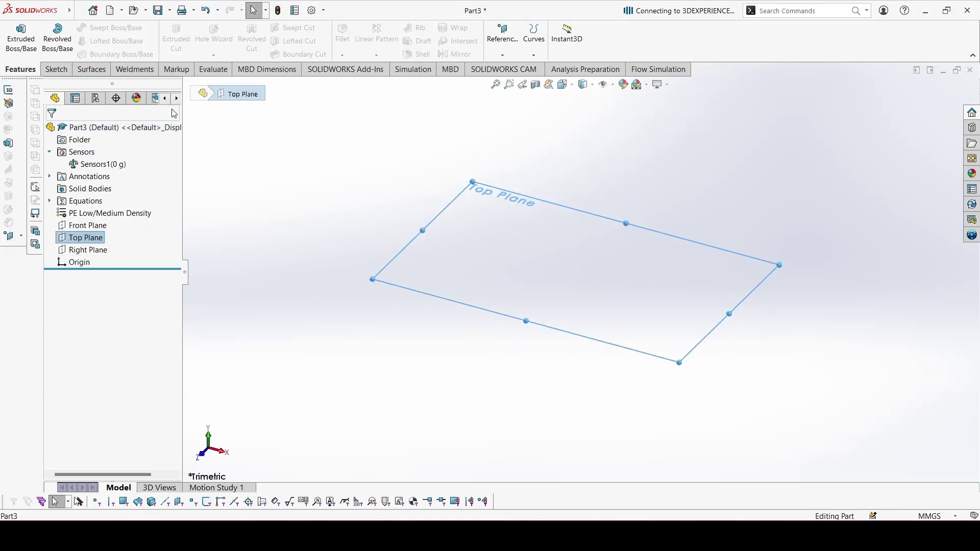
Step: Start a Top Plane sketch and draw a circle centred on the origin
click(56, 70)
click(15, 35)
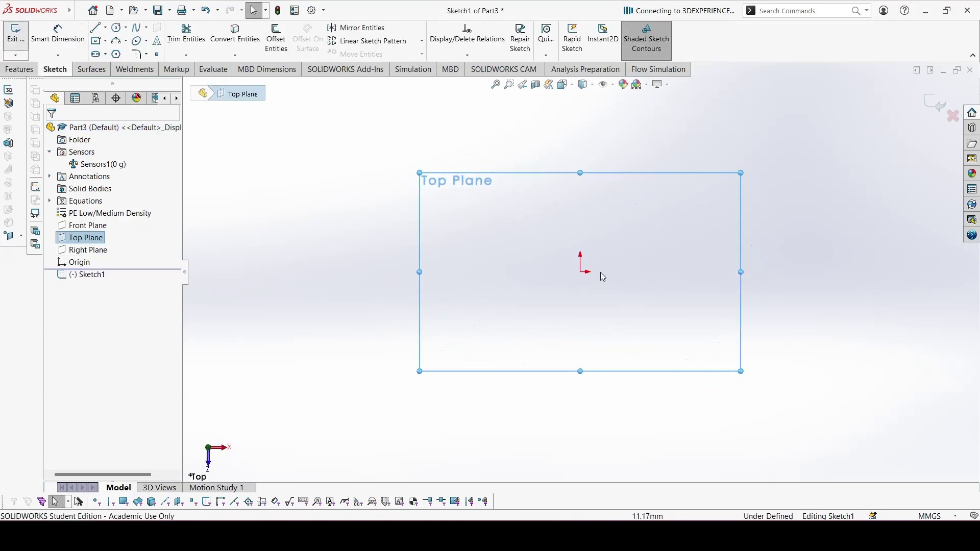
click(117, 27)
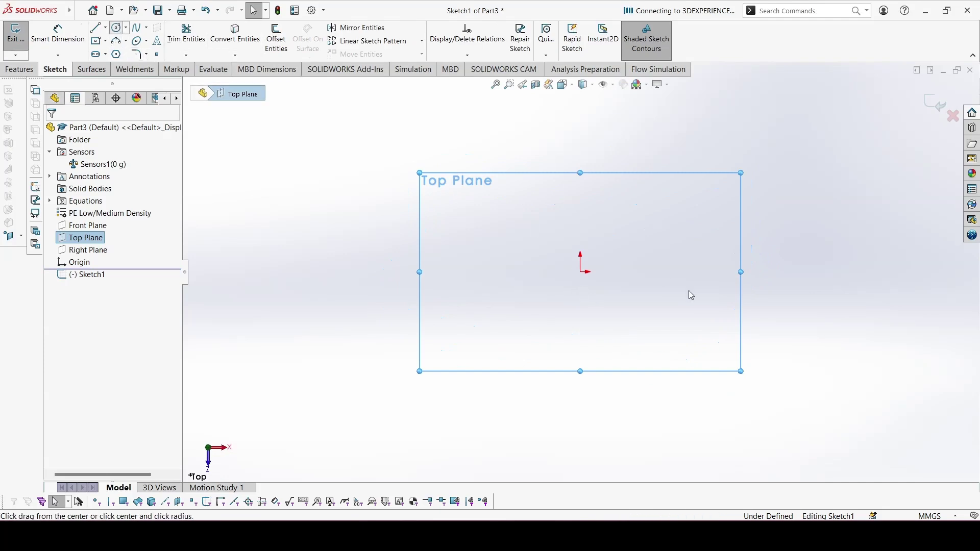
click(580, 272)
click(680, 270)
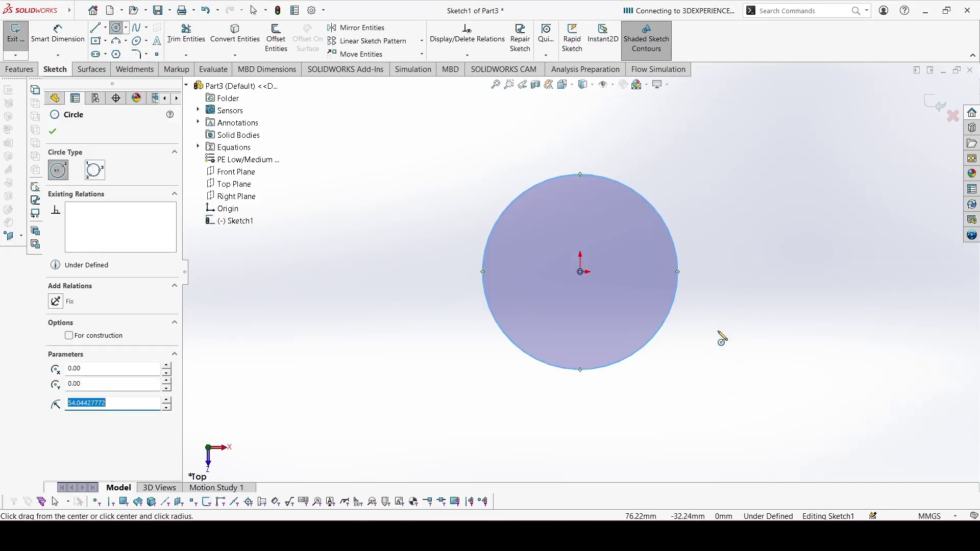
right_drag(719, 337, 685, 243)
Step: Dimension the circle's diameter as A*2, giving Ø86
click(674, 247)
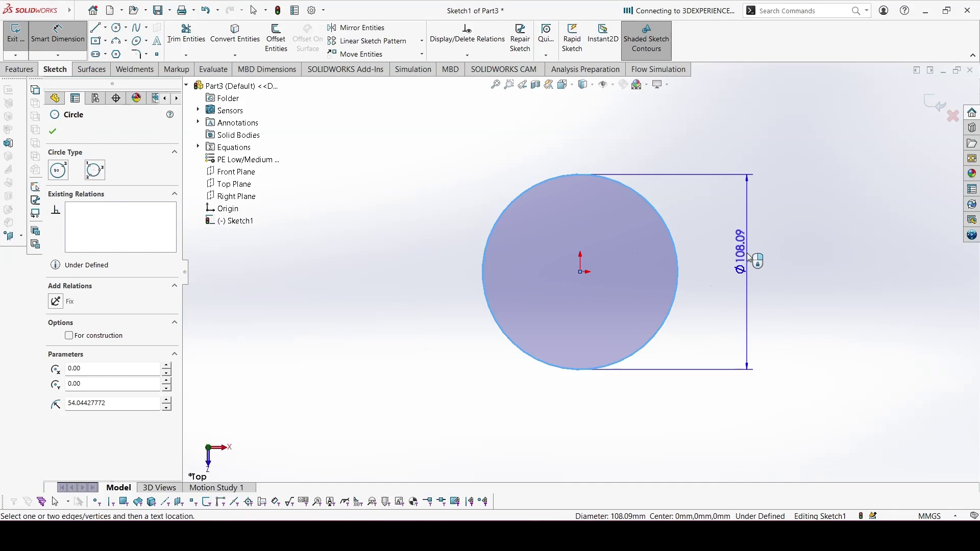
click(748, 252)
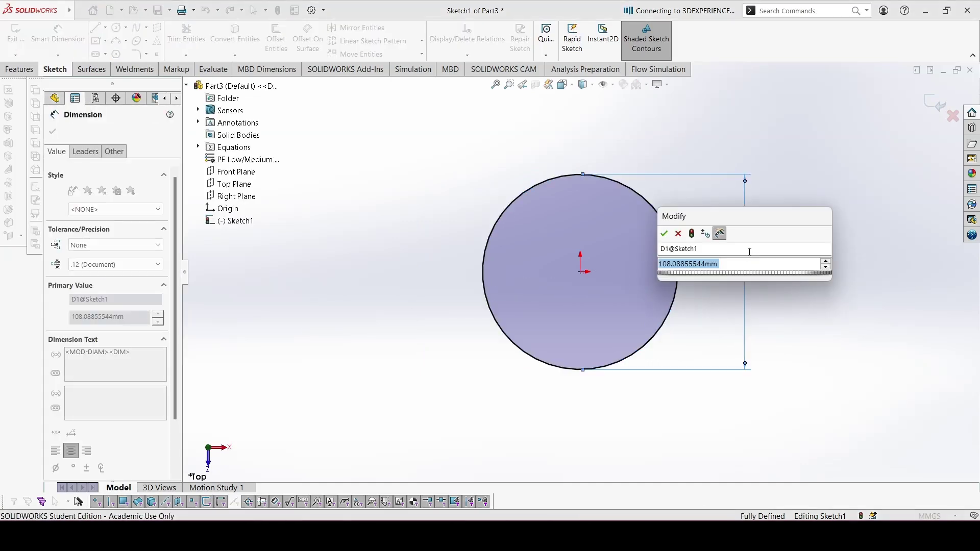
text(=A)
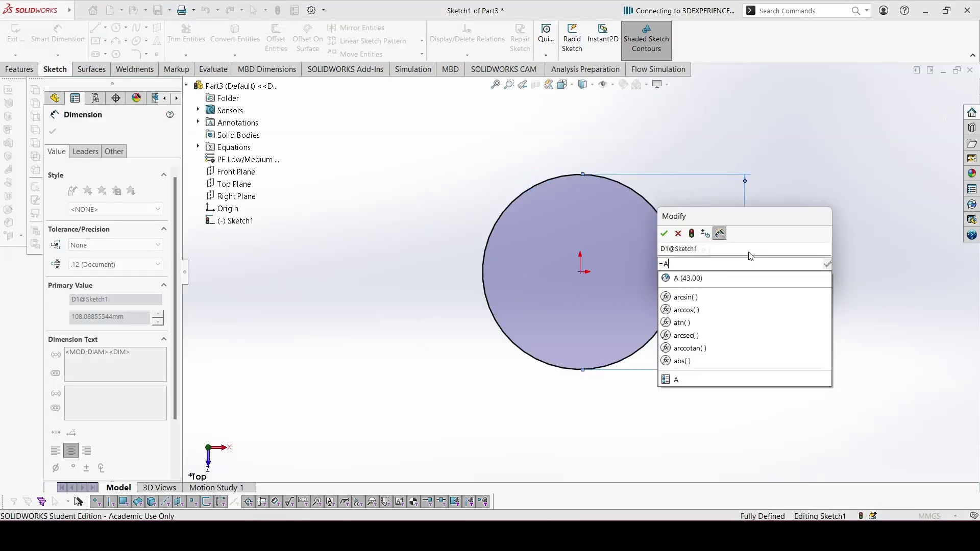
click(757, 278)
text(*2)
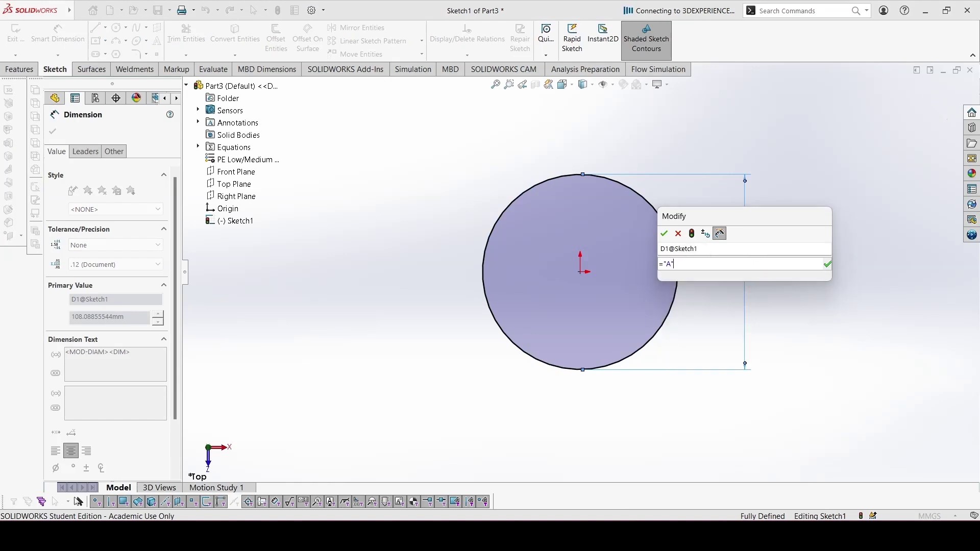
key(Return)
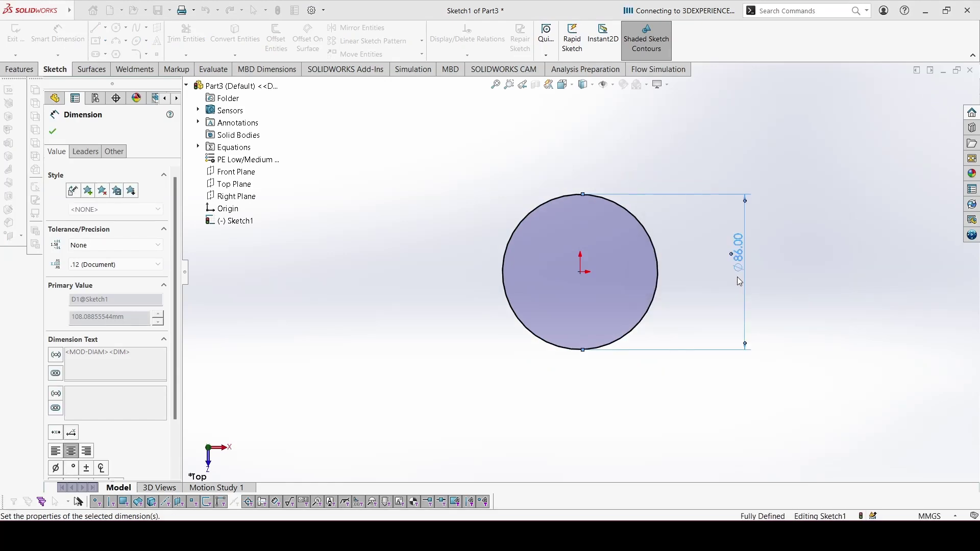
scroll(508, 178, down, 2)
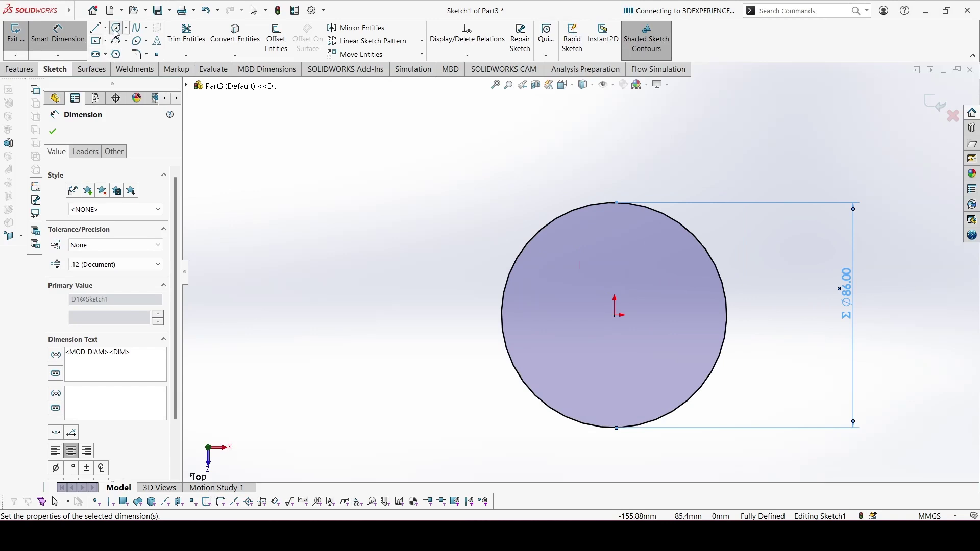
Step: Draw two concentric circles centred on the Ø86 circle's top quadrant
click(117, 29)
click(616, 203)
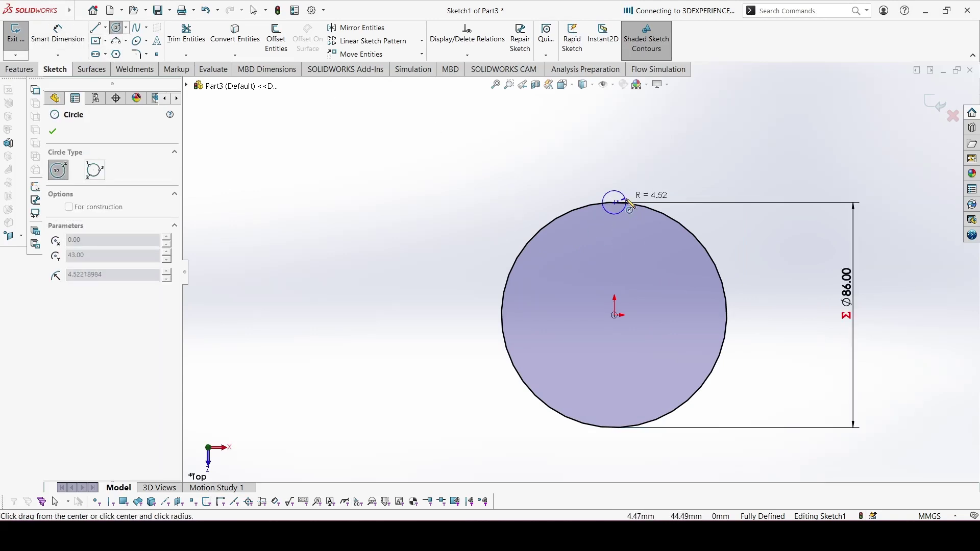
click(631, 206)
click(615, 203)
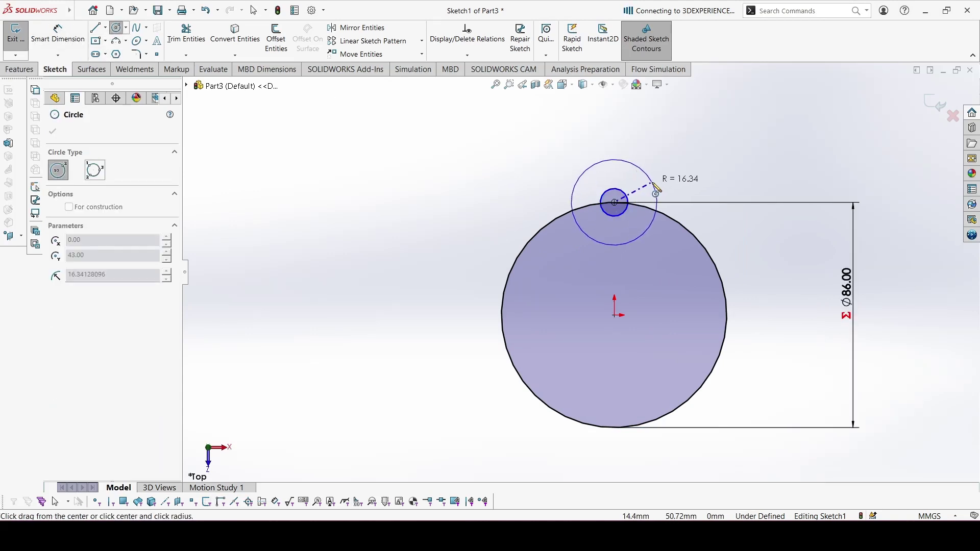
click(654, 186)
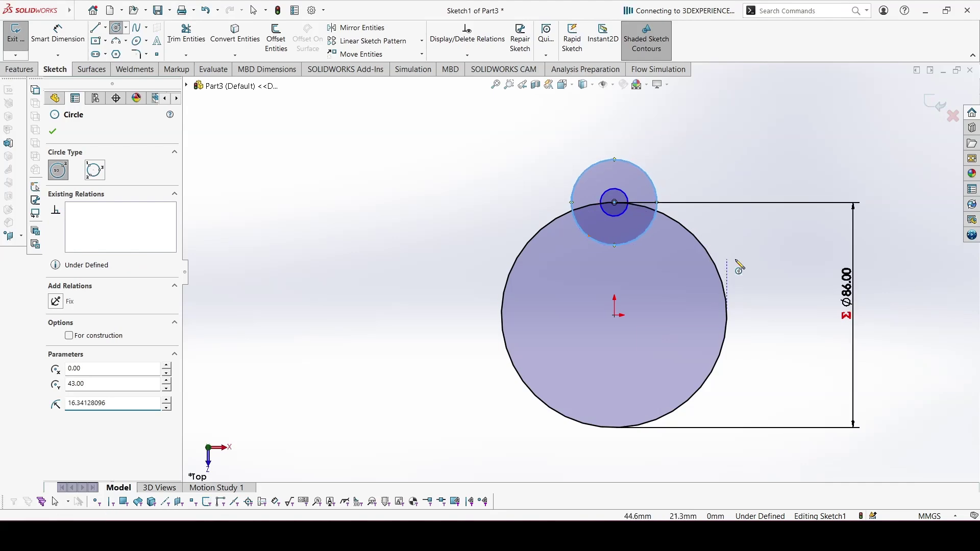
key(Escape)
Step: Dimension the two concentric circles to Ø11 and Ø30
key(d)
click(629, 200)
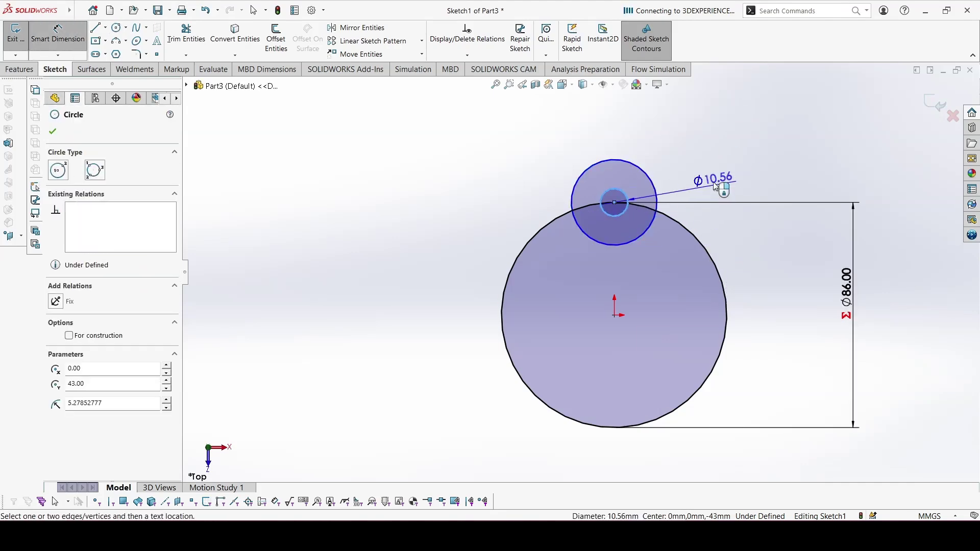
click(717, 184)
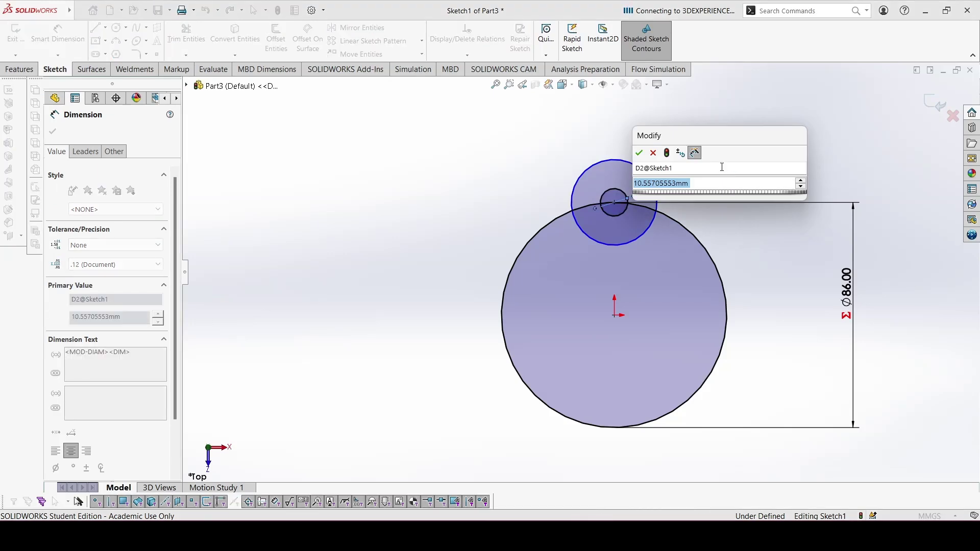
text(11)
key(Return)
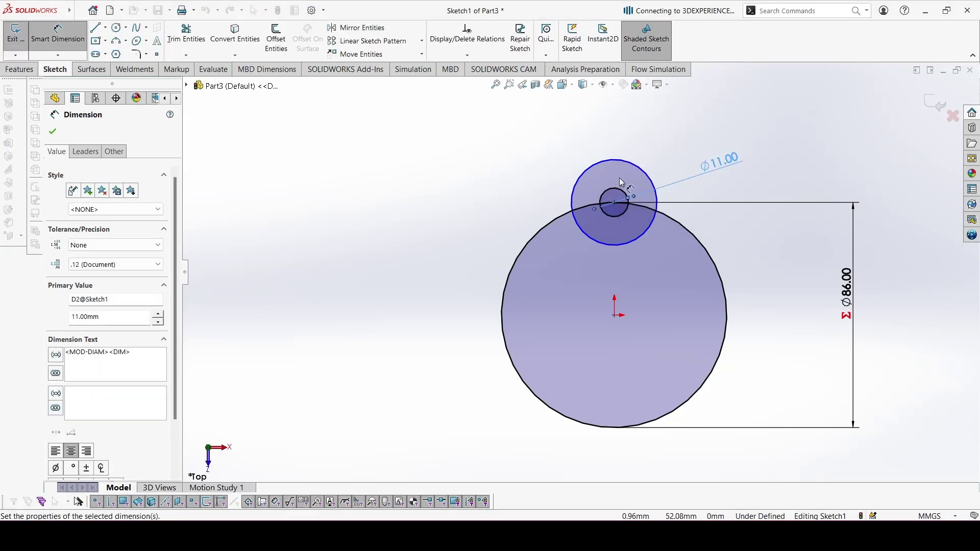
click(631, 164)
click(678, 144)
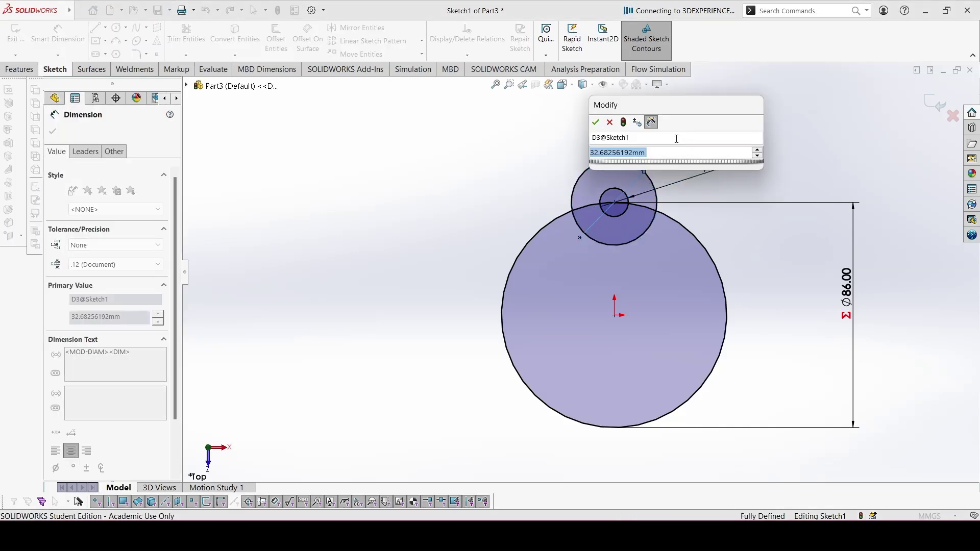
text(30)
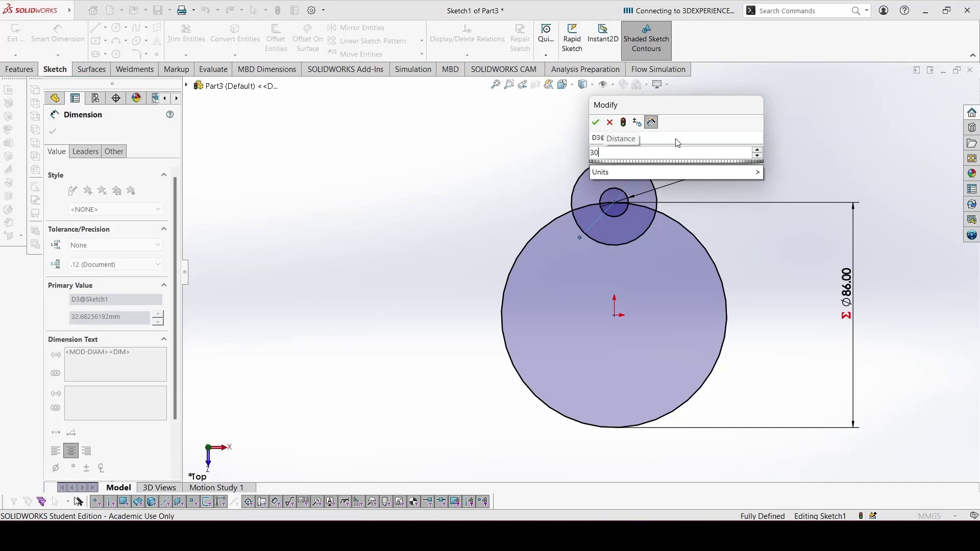
key(Return)
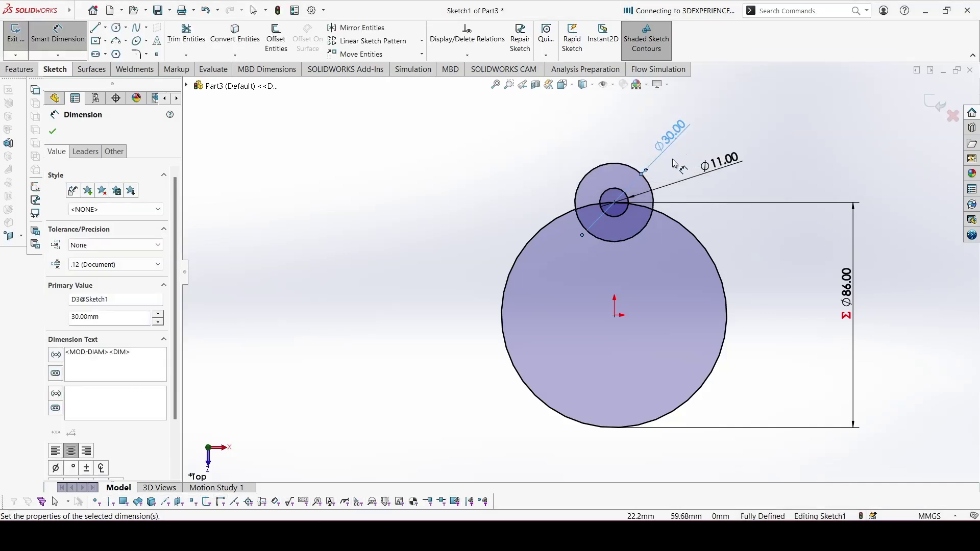
key(Escape)
Step: Trim the Ø86 arc inside the Ø30 circle and the leftover piece into one outline
key(t)
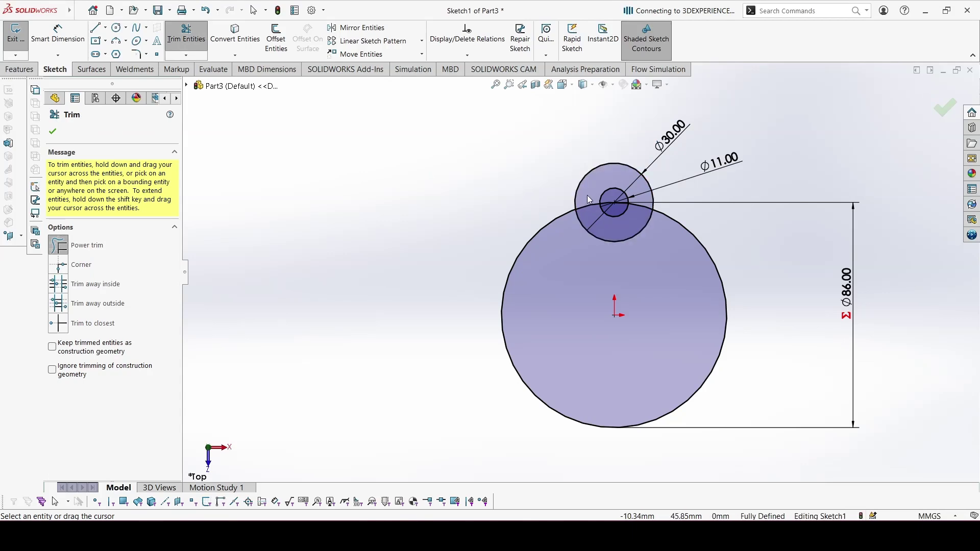
drag(587, 195, 577, 237)
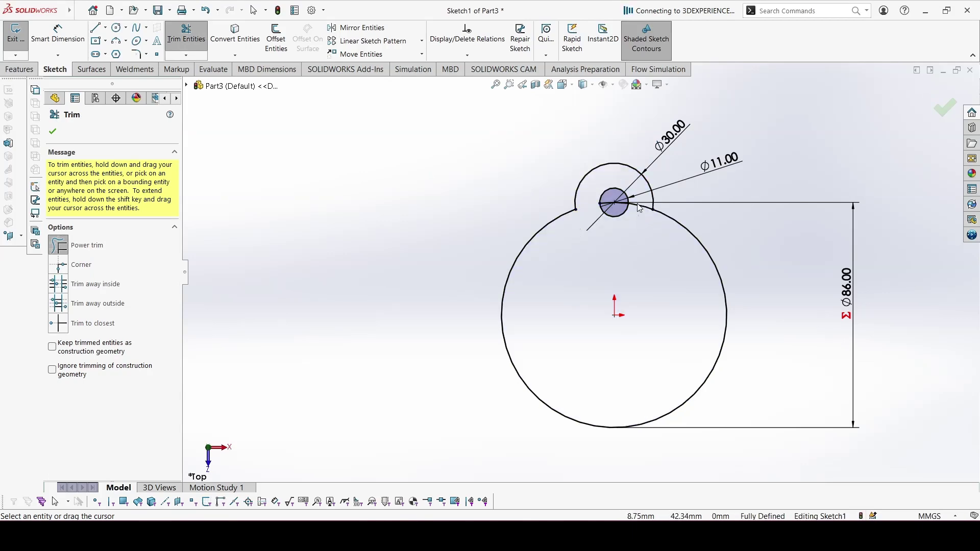
drag(640, 208, 622, 214)
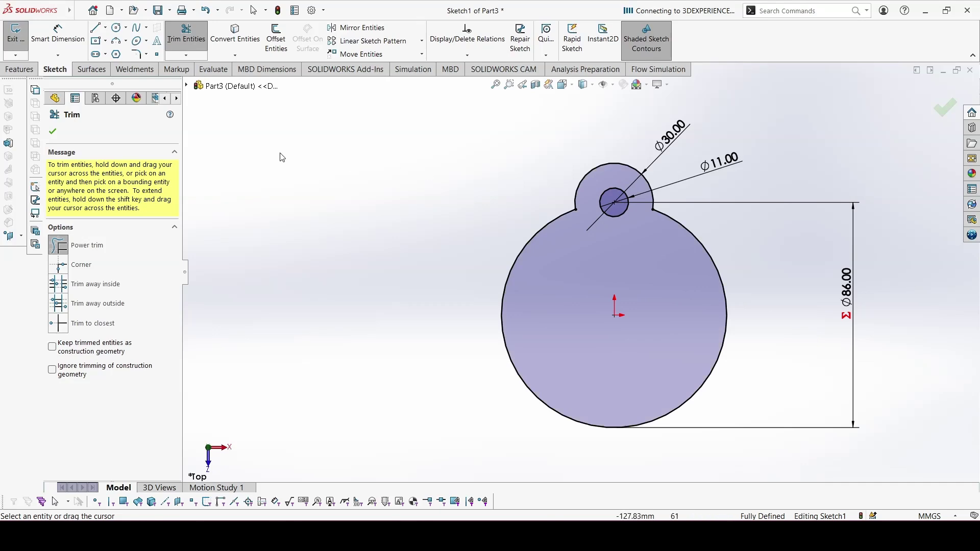
click(53, 131)
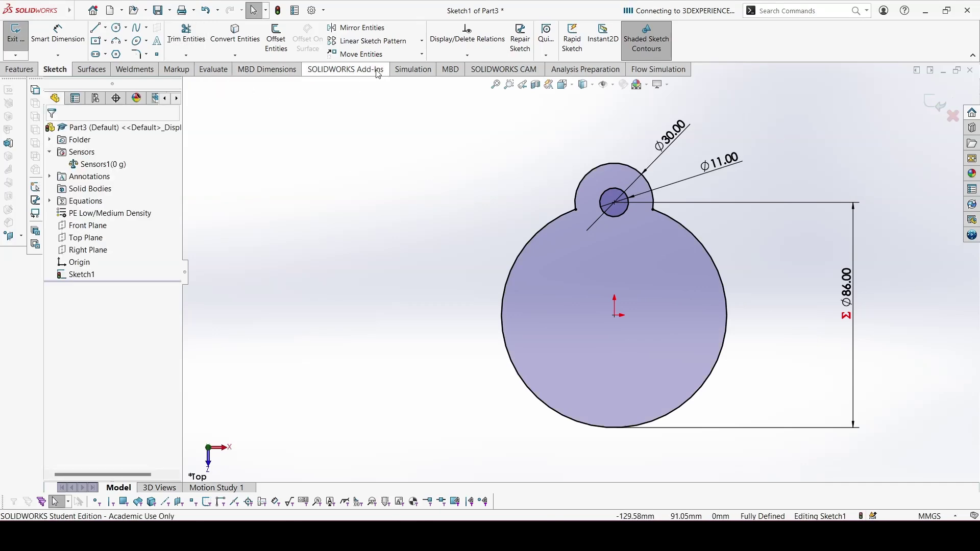
Step: Circular-pattern the top lobe and its Ø11 hole into 3 instances about the origin
drag(555, 169, 669, 239)
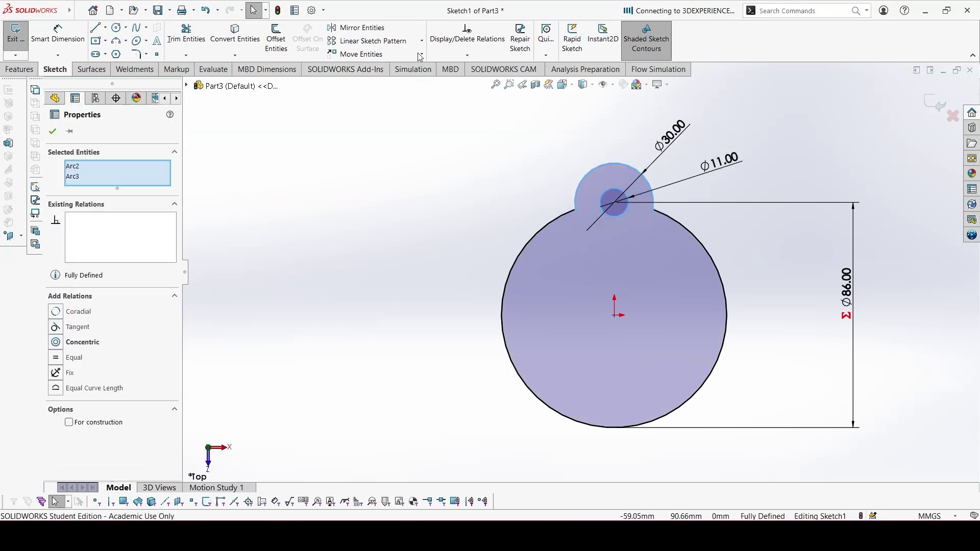
click(422, 41)
click(409, 66)
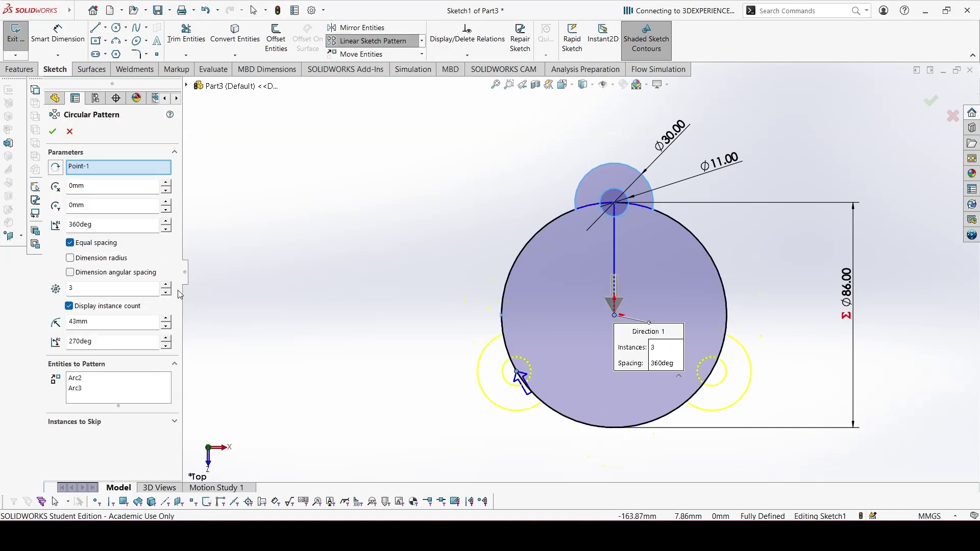
key(Return)
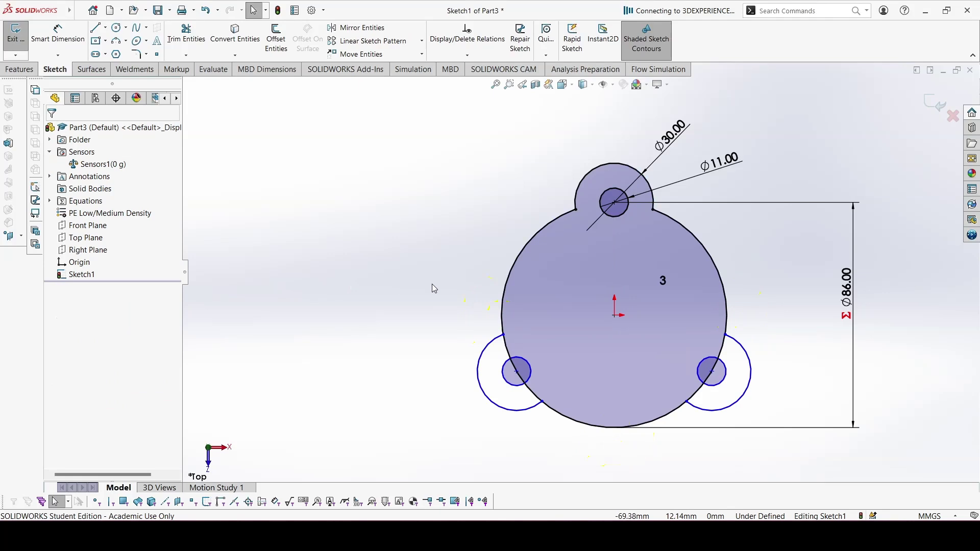
mouse_move(614, 315)
mouse_down()
mouse_move(611, 326)
mouse_move(615, 315)
mouse_up()
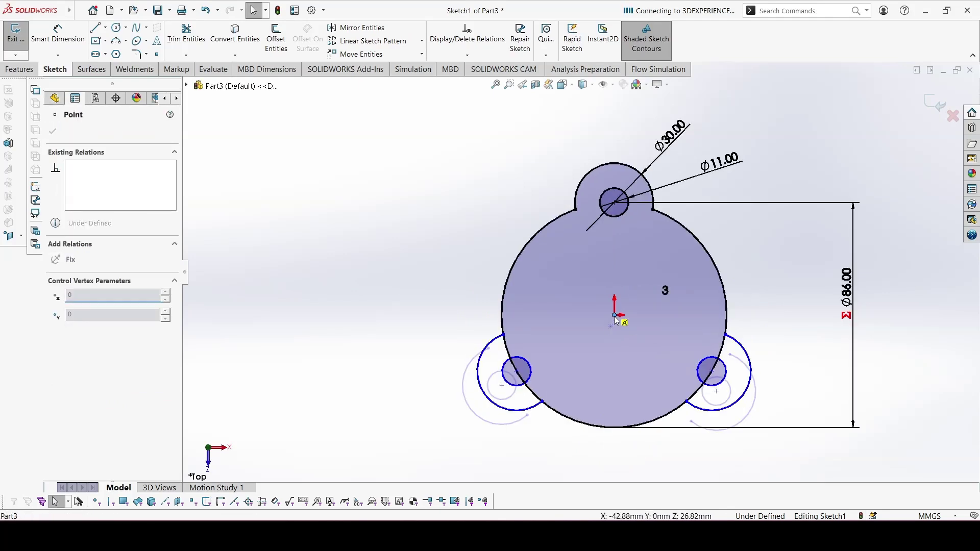
click(330, 143)
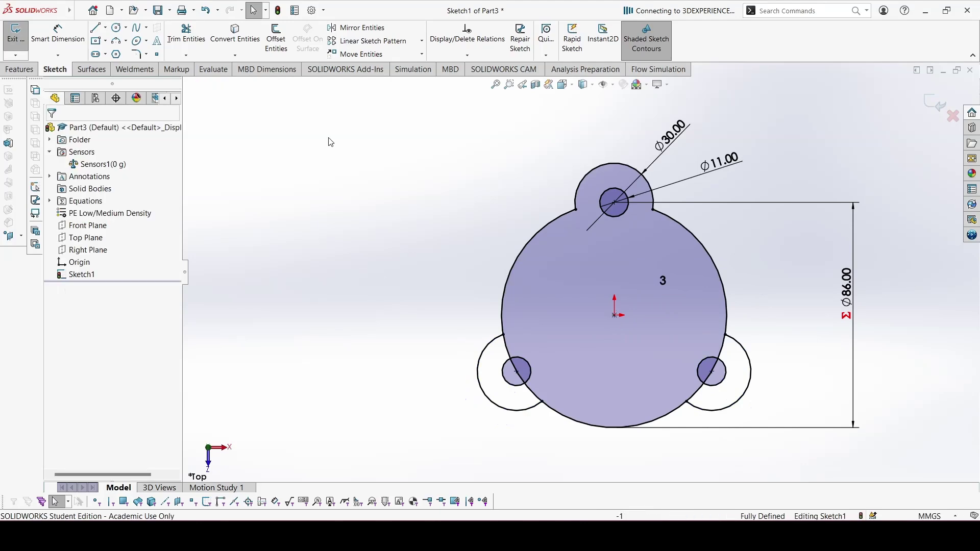
Step: Trim the main circle's arcs inside the two new lobes
right_click(337, 282)
click(388, 332)
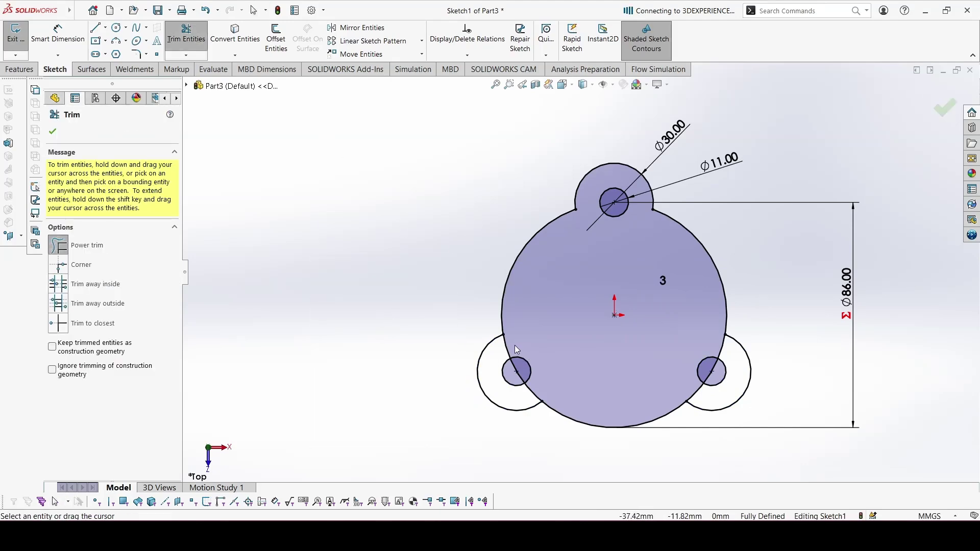
mouse_move(516, 350)
mouse_down()
mouse_move(513, 372)
mouse_move(547, 381)
mouse_move(519, 399)
mouse_move(647, 385)
mouse_move(710, 396)
mouse_up()
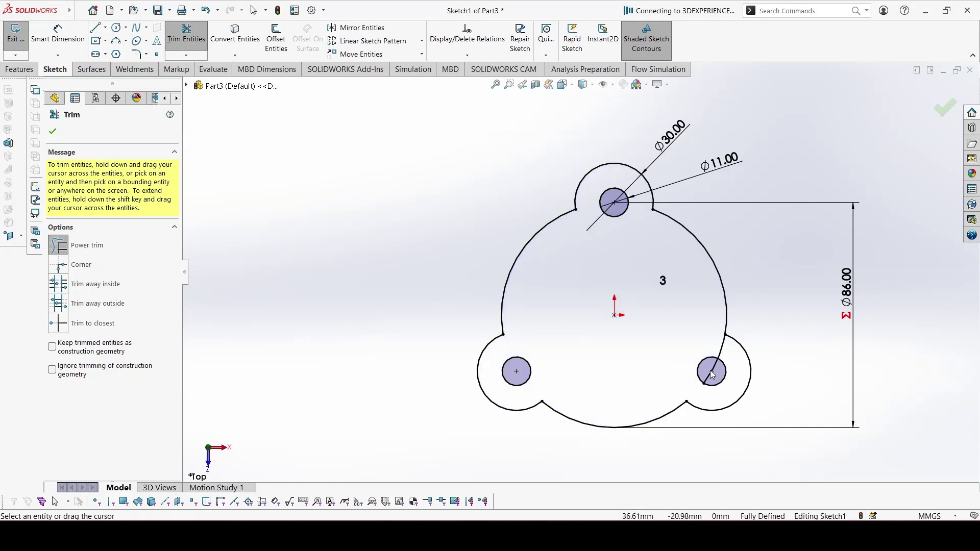
drag(722, 352, 658, 318)
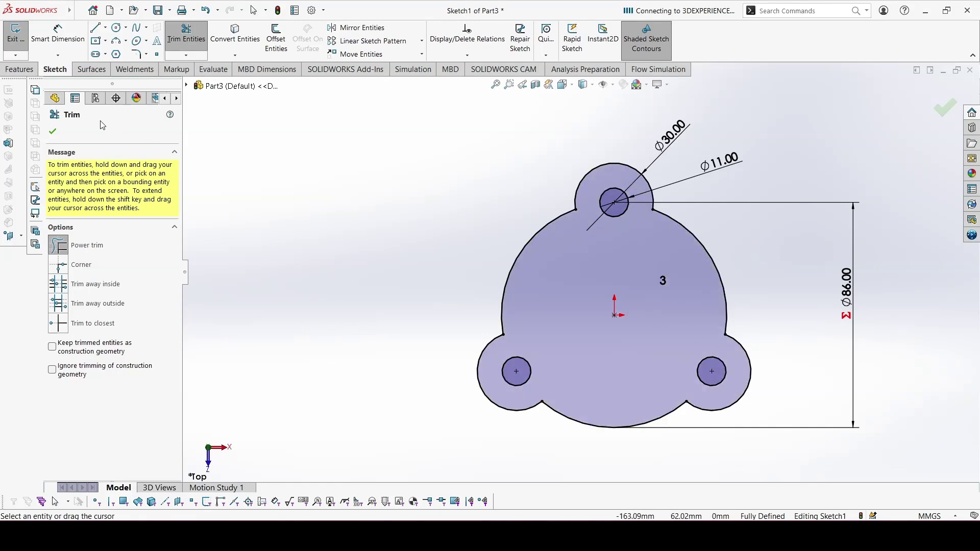
click(52, 132)
click(20, 70)
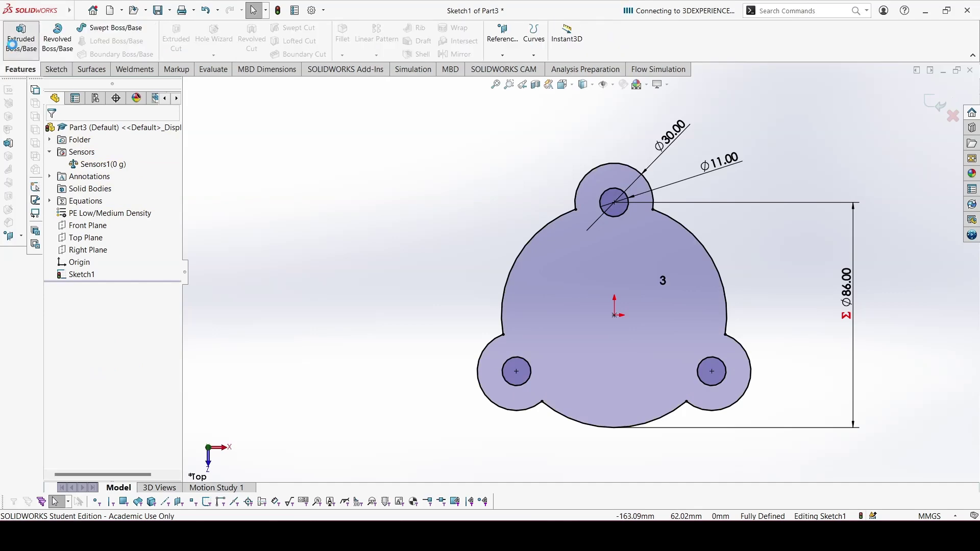
Step: Extrude the lobed sketch as Boss-Extrude1 with Blind depth ="C"*2
click(21, 38)
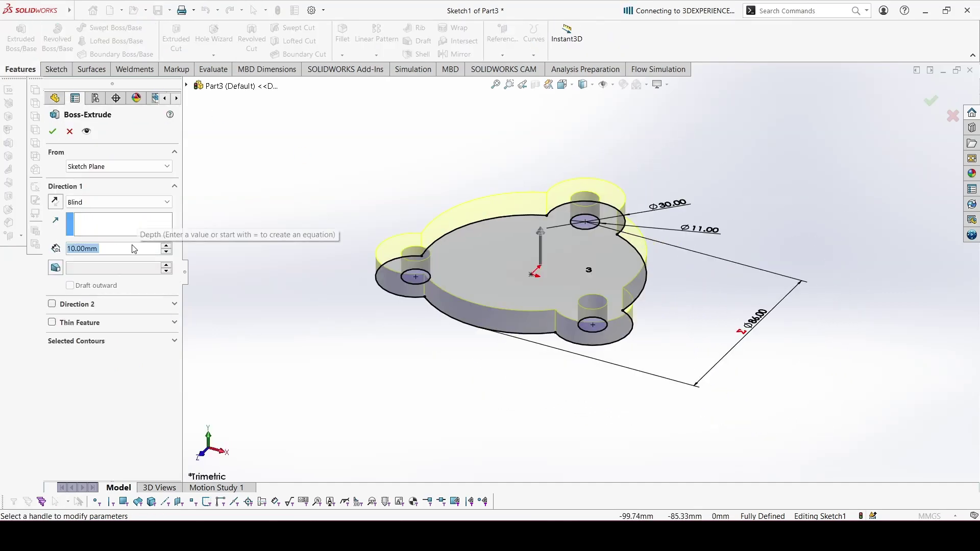
text(=)
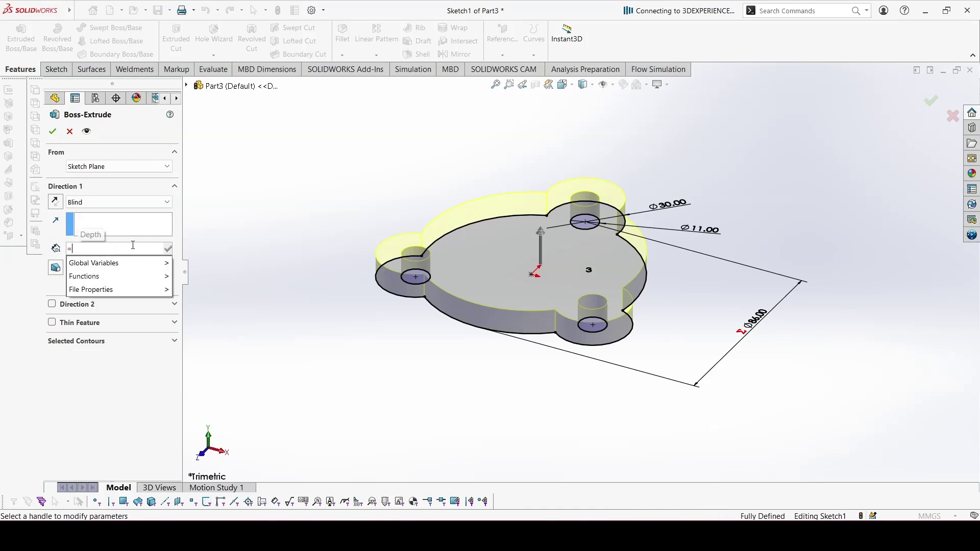
text("C")
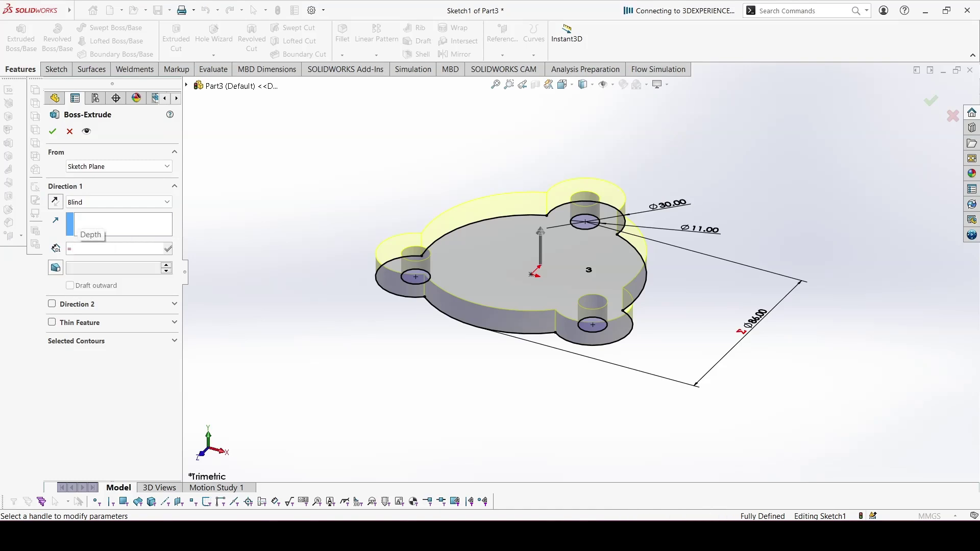
text(*2)
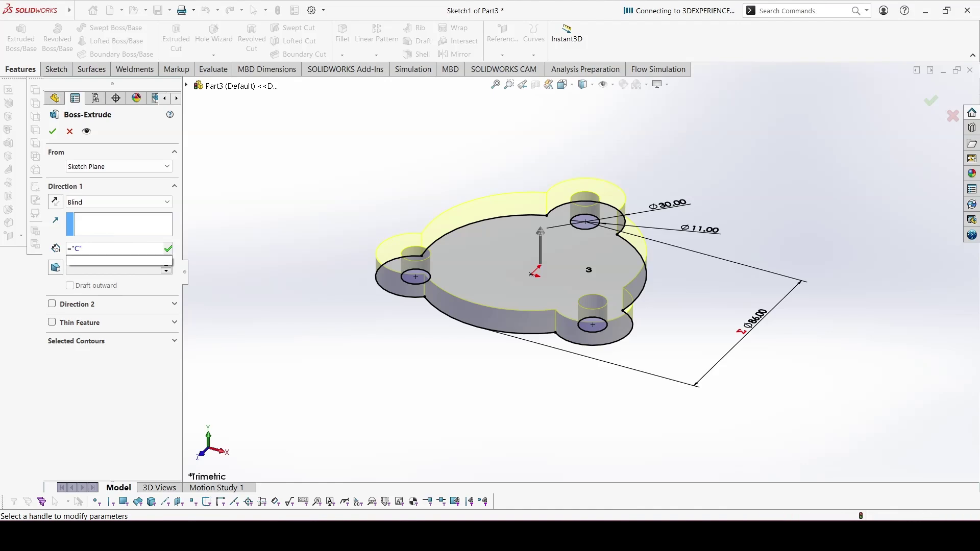
key(Return)
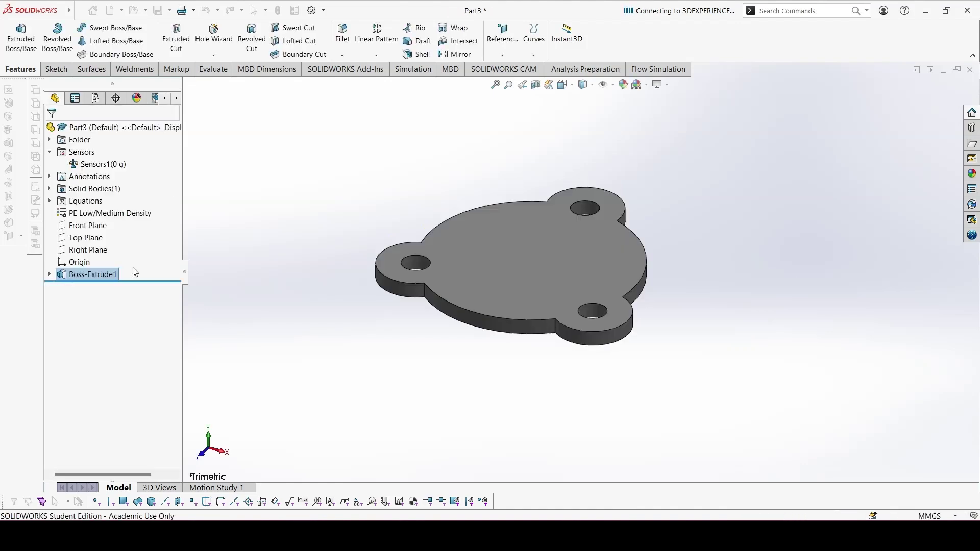
click(513, 272)
click(272, 254)
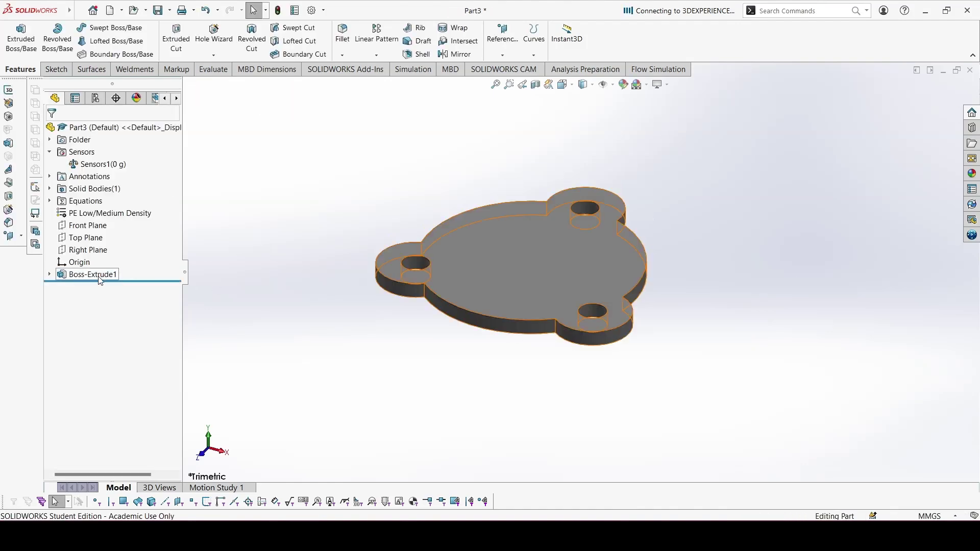
Step: Edit Boss-Extrude1's sketch and fillet the six inner lobe corners at R7
right_click(65, 278)
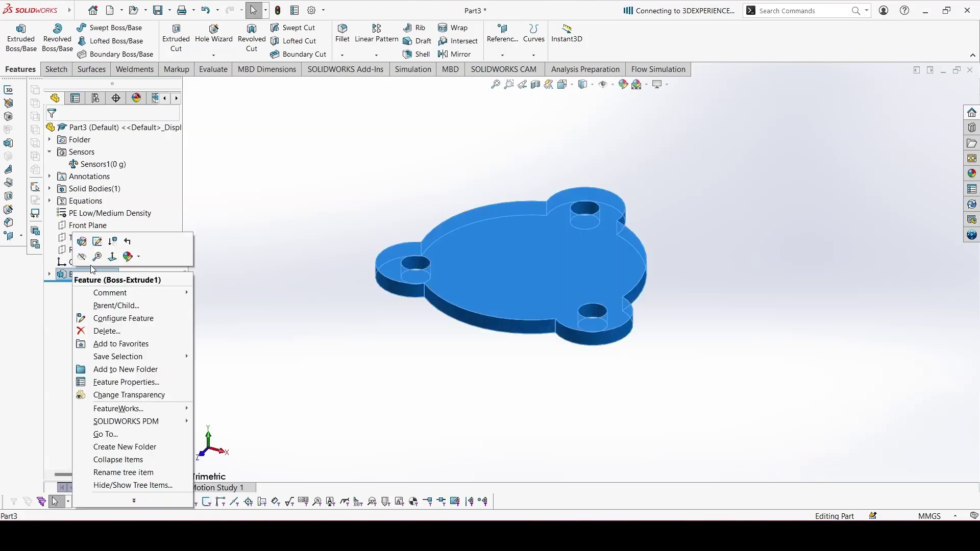
click(97, 242)
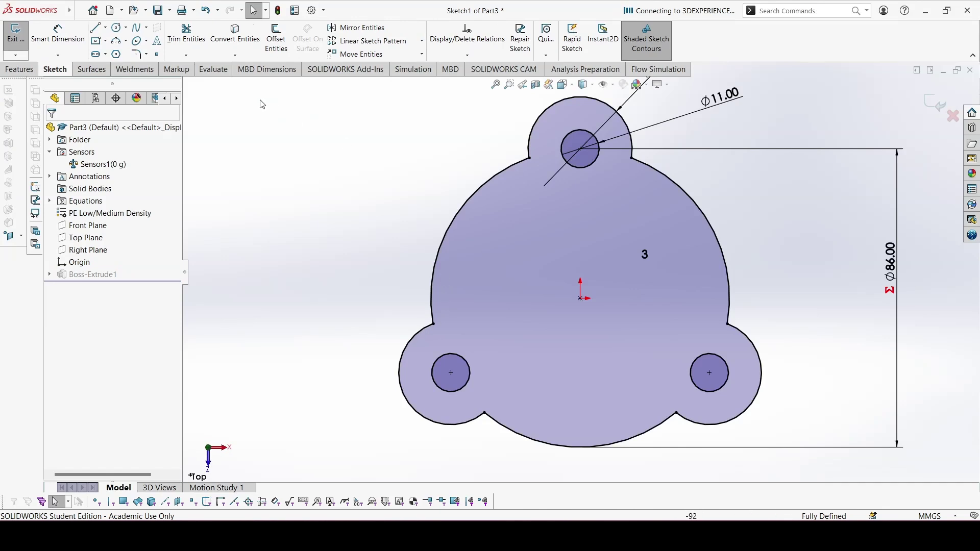
click(137, 56)
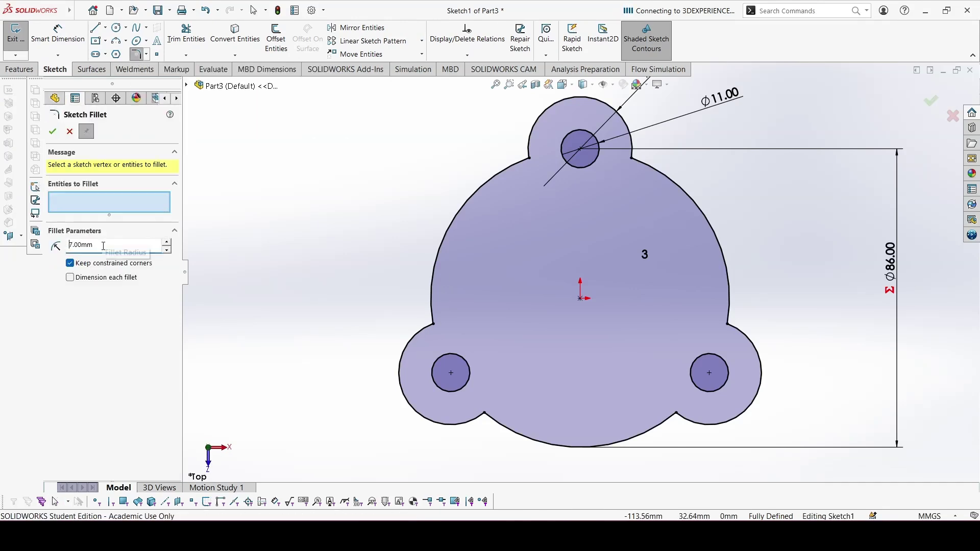
click(632, 158)
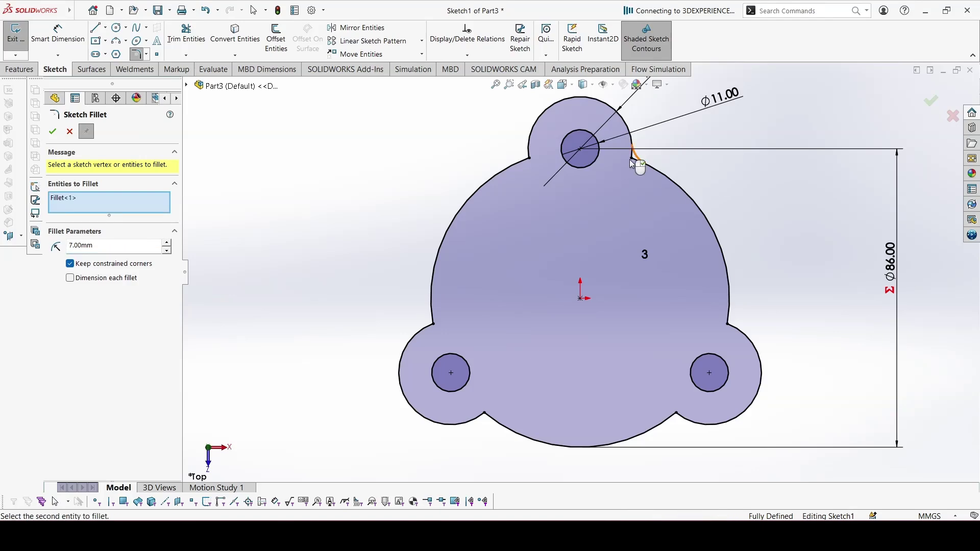
click(528, 158)
click(433, 323)
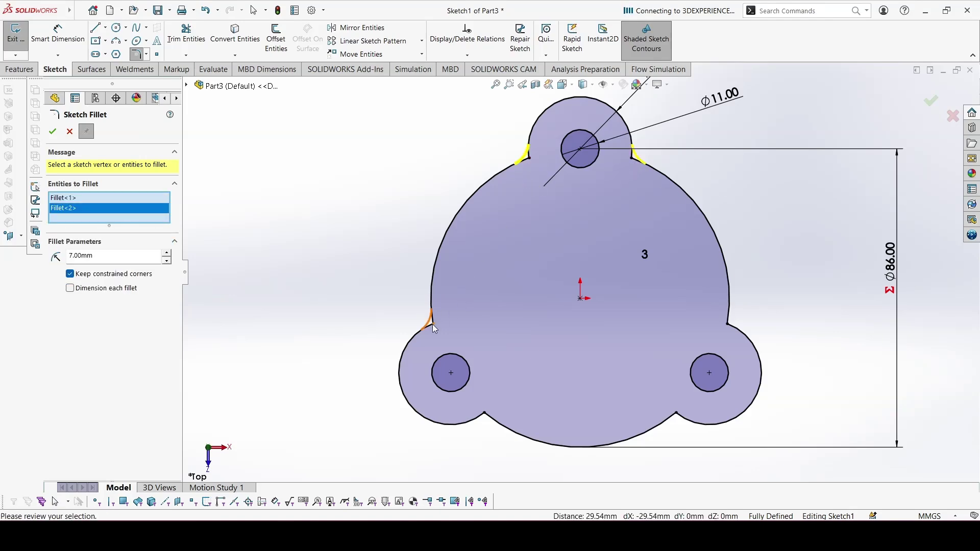
click(483, 412)
click(676, 412)
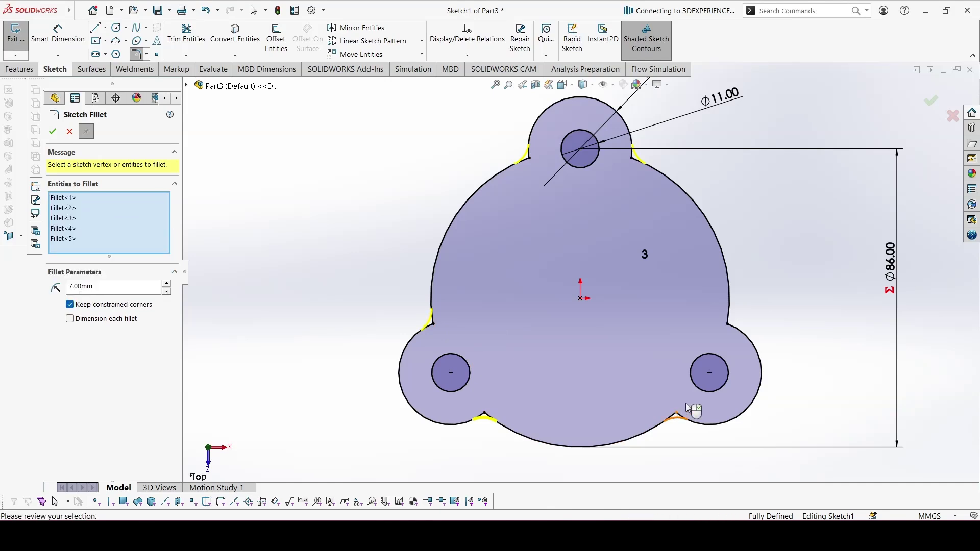
click(725, 327)
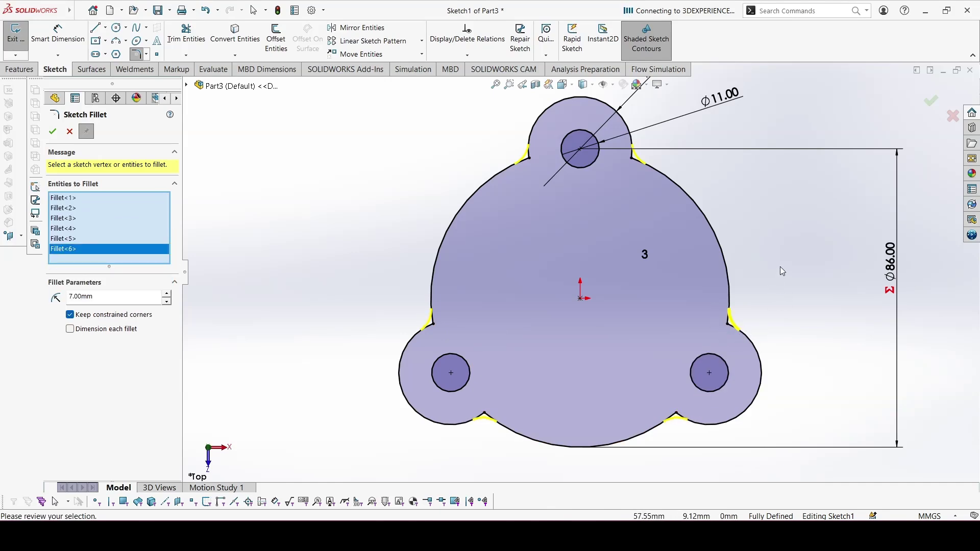
key(Return)
click(935, 104)
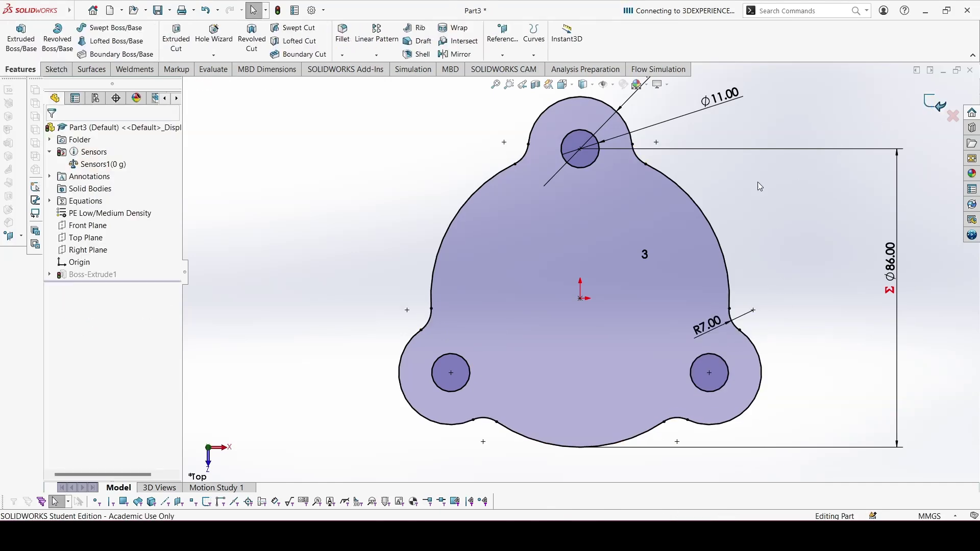
Step: Sketch a 3 mm inward offset of the outline on the plate's top face
click(556, 277)
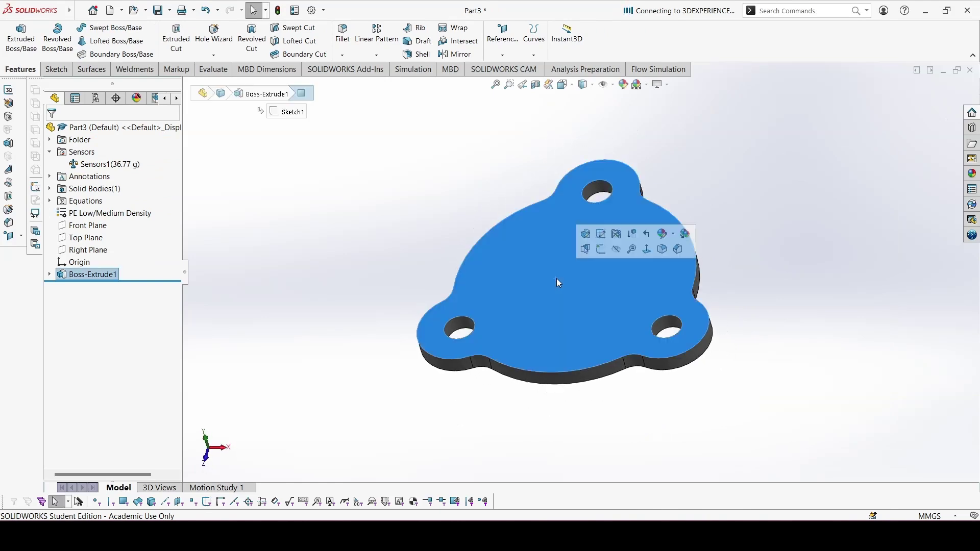
click(598, 248)
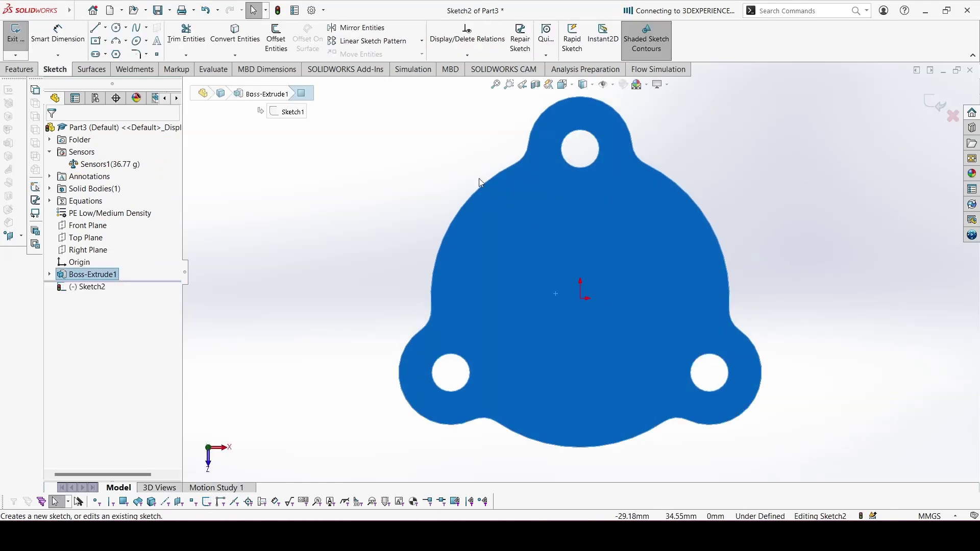
click(276, 38)
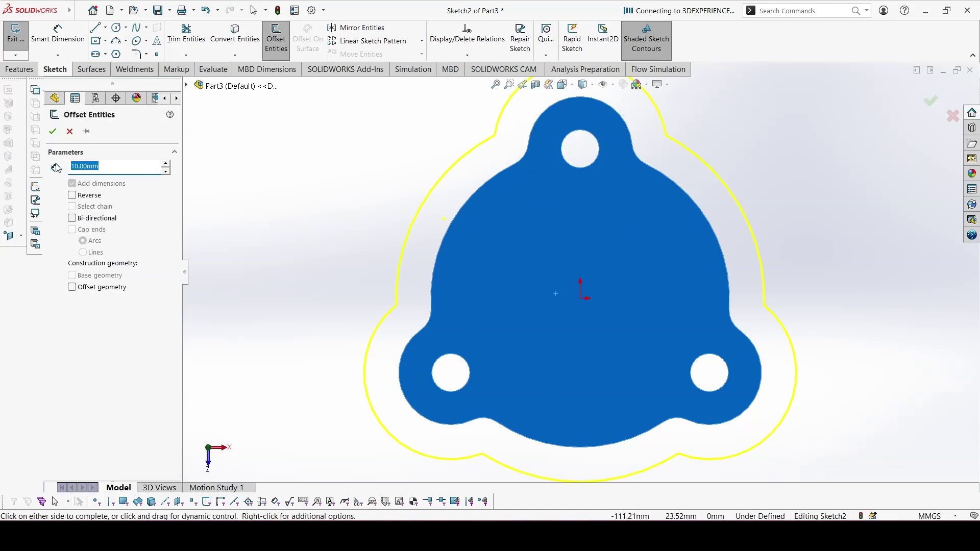
click(72, 195)
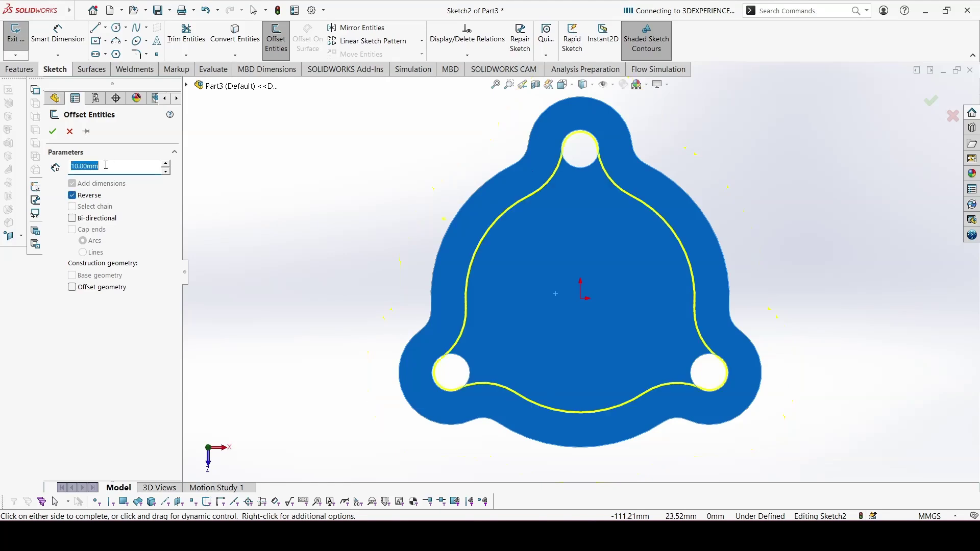
text(3)
key(Return)
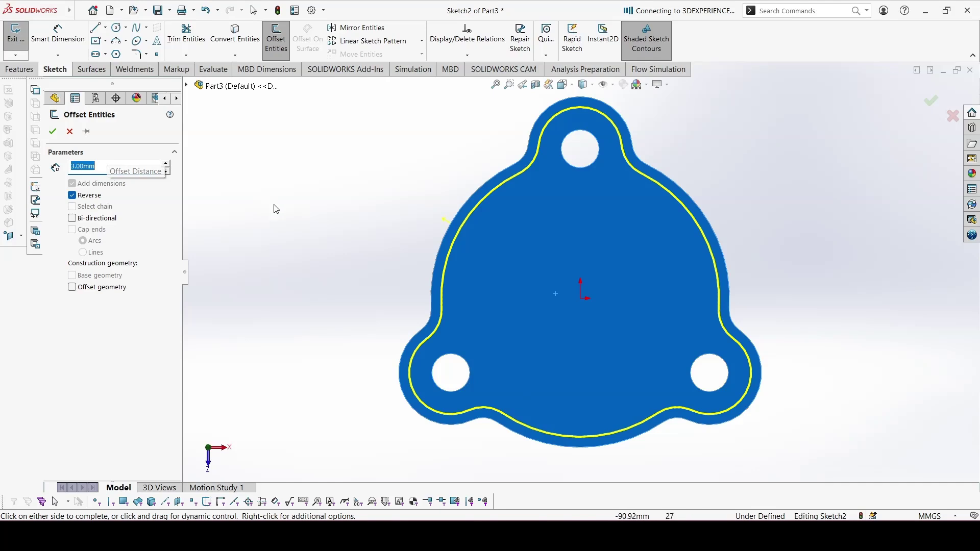
click(442, 177)
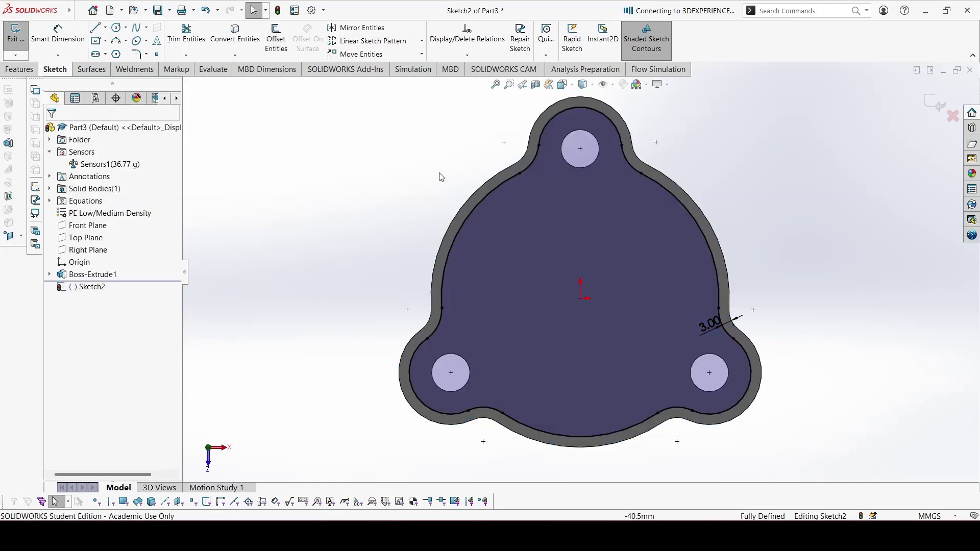
Step: Link the 3.00 offset dimension to global variable C
double_click(711, 324)
text(=C)
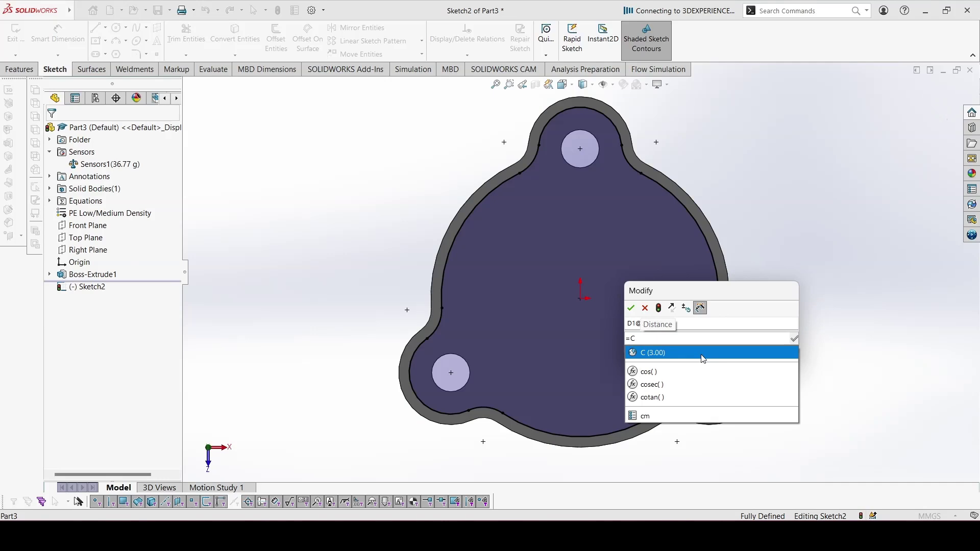
click(702, 351)
key(Return)
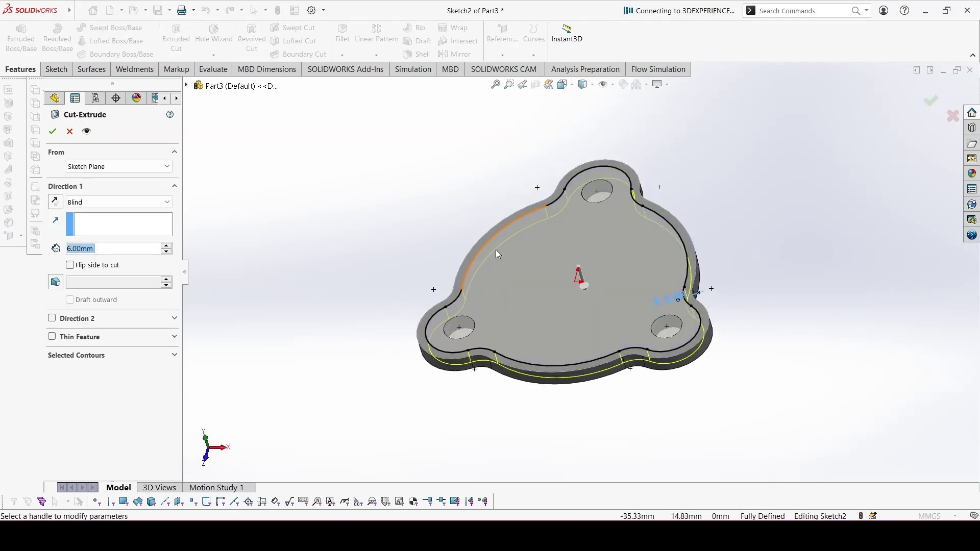
Step: Cut the rim band outside the offset outline with Flip side to cut, Blind, depth ="C"
click(70, 266)
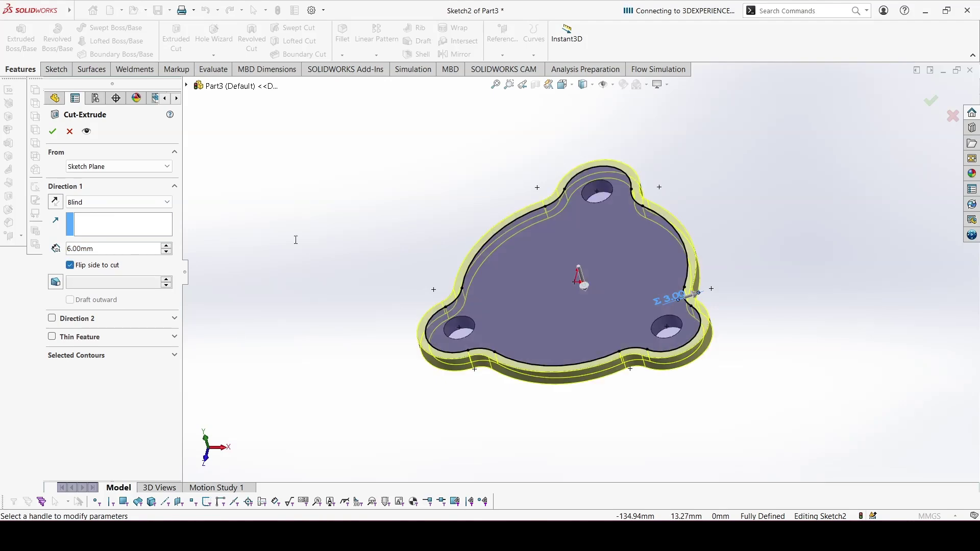
click(121, 206)
click(110, 214)
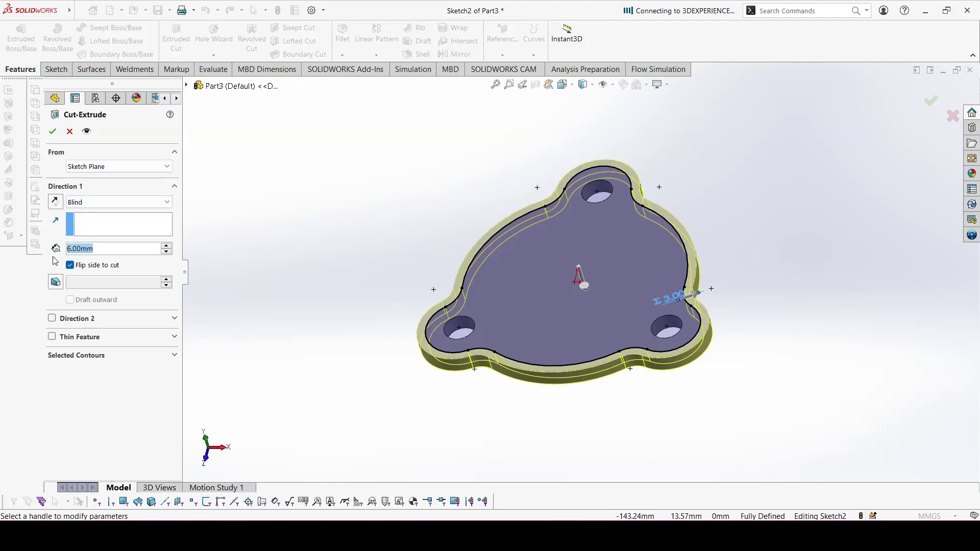
text(=")
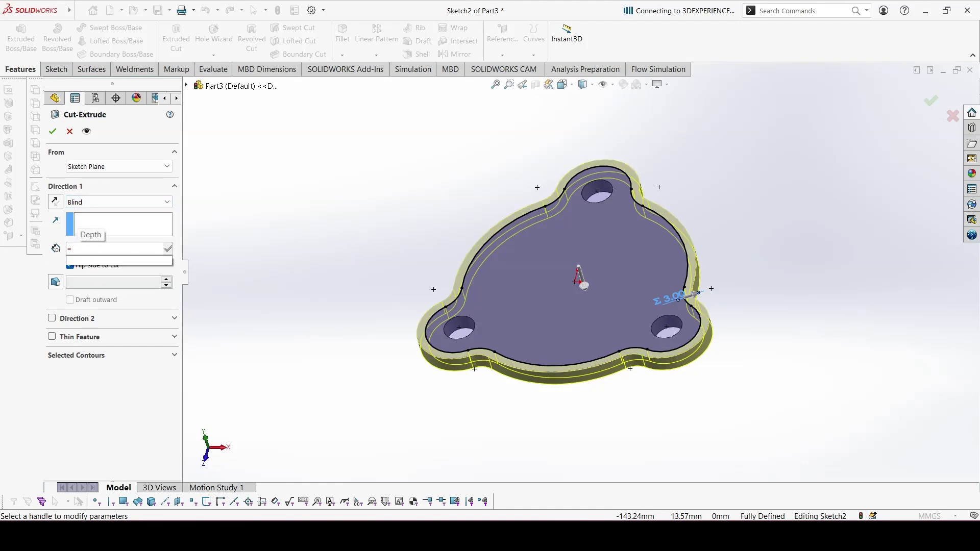
click(127, 262)
key(Return)
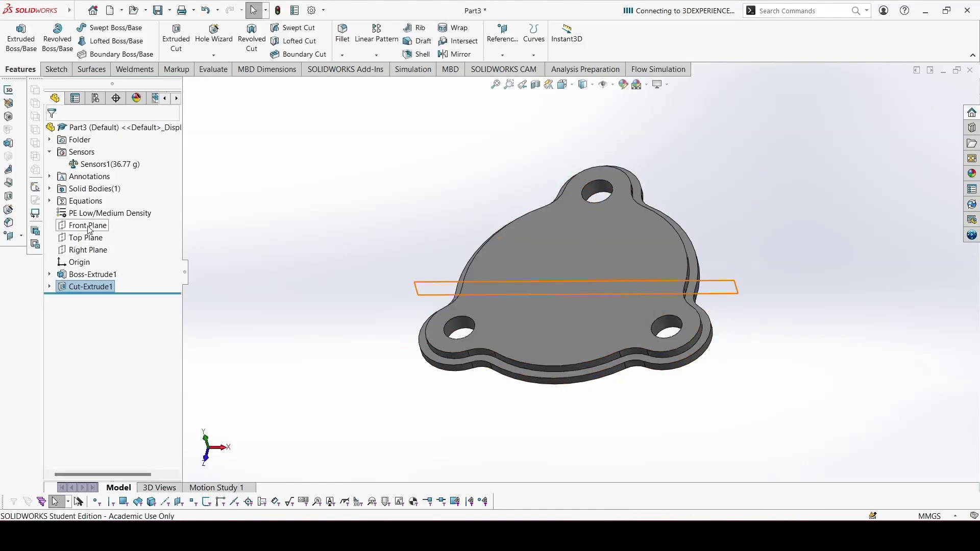
Step: Start a Top Plane sketch and draw two concentric circles on the top hole centre
click(87, 241)
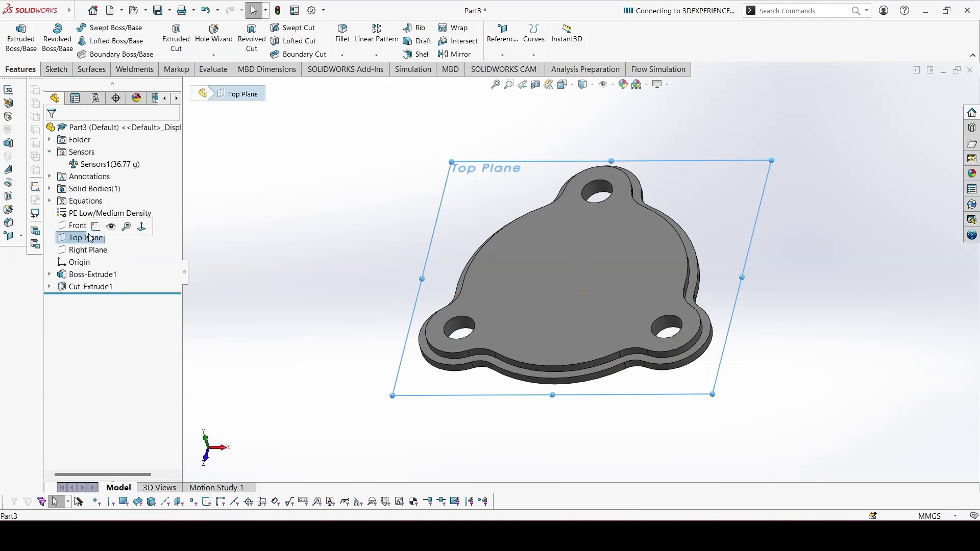
click(96, 224)
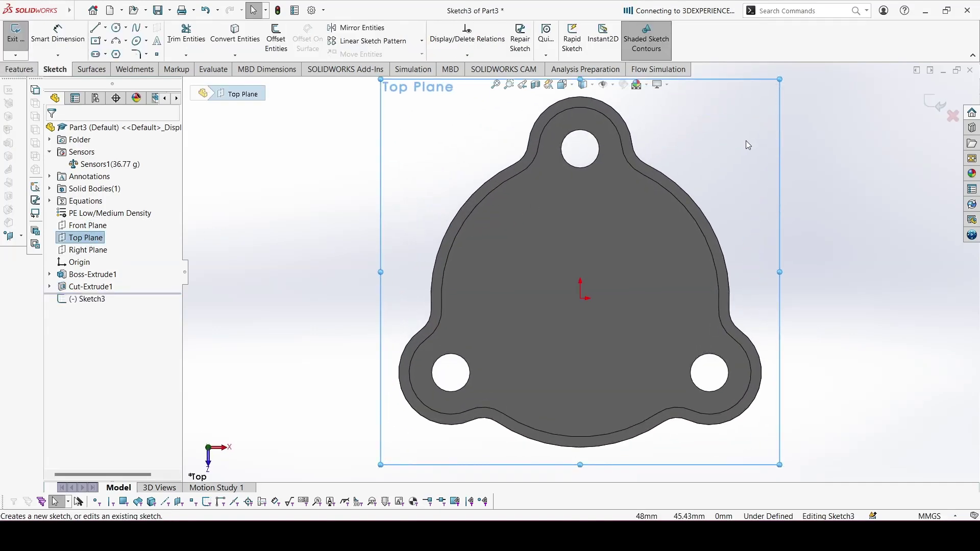
scroll(581, 274, up, 1)
key(c)
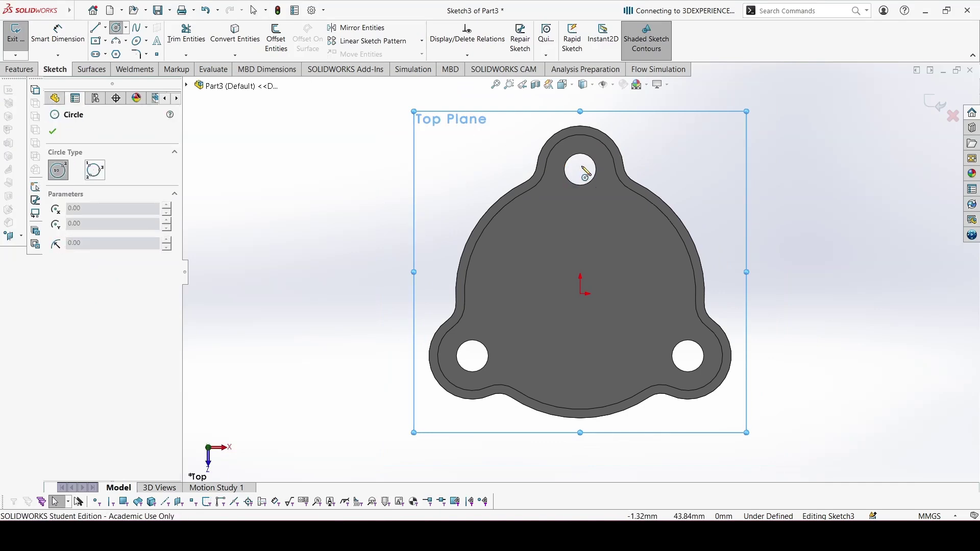
click(580, 169)
click(607, 169)
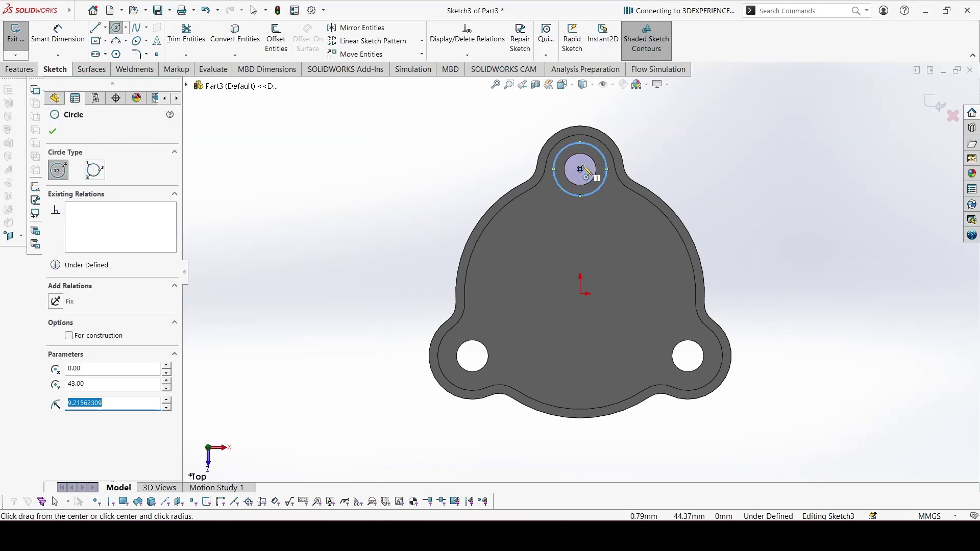
click(580, 169)
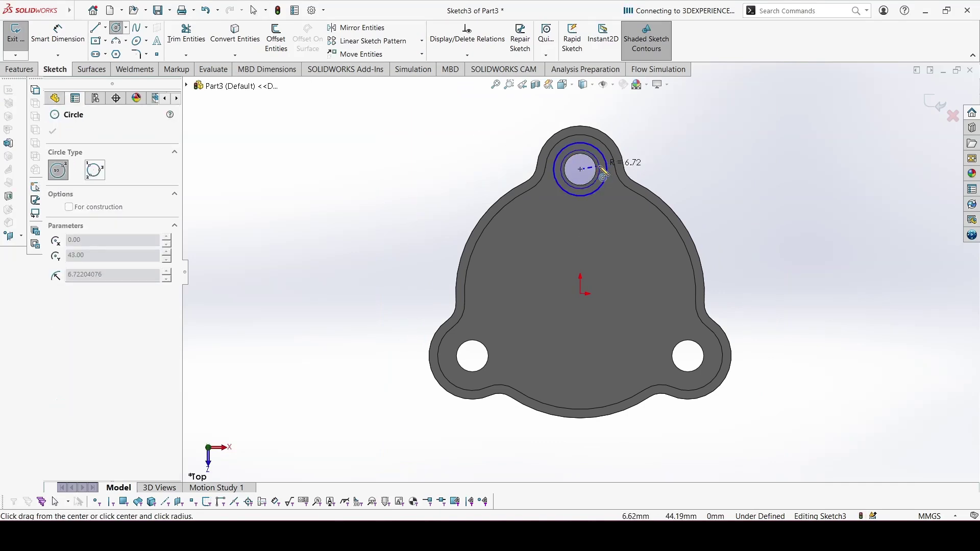
click(605, 172)
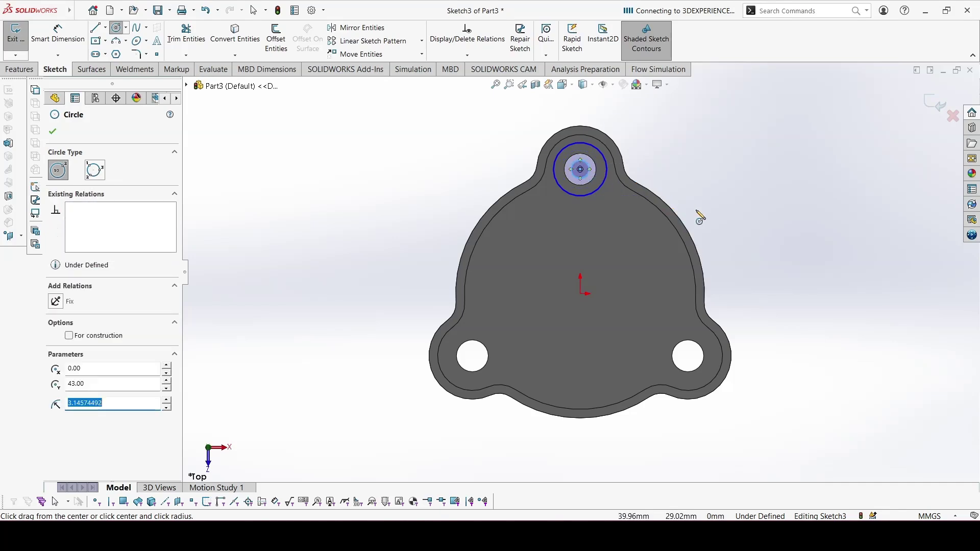
Step: Dimension the circles to Ø16 and Ø6 mm and box-select both
key(d)
click(607, 172)
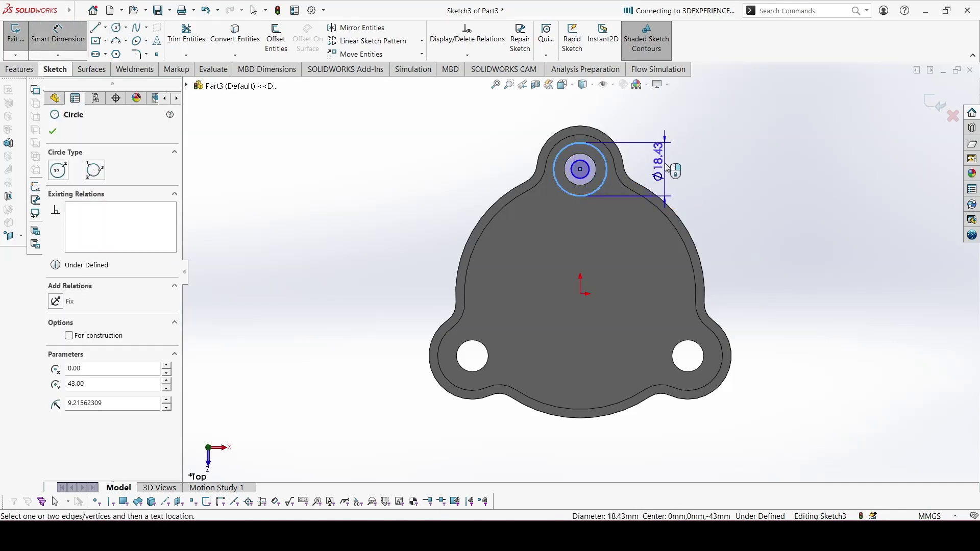
click(668, 169)
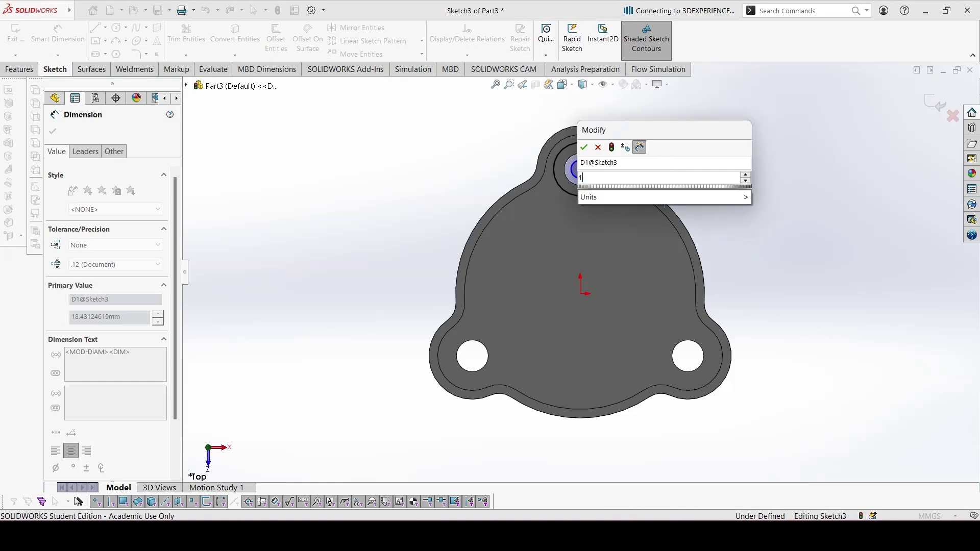
key(Return)
click(594, 175)
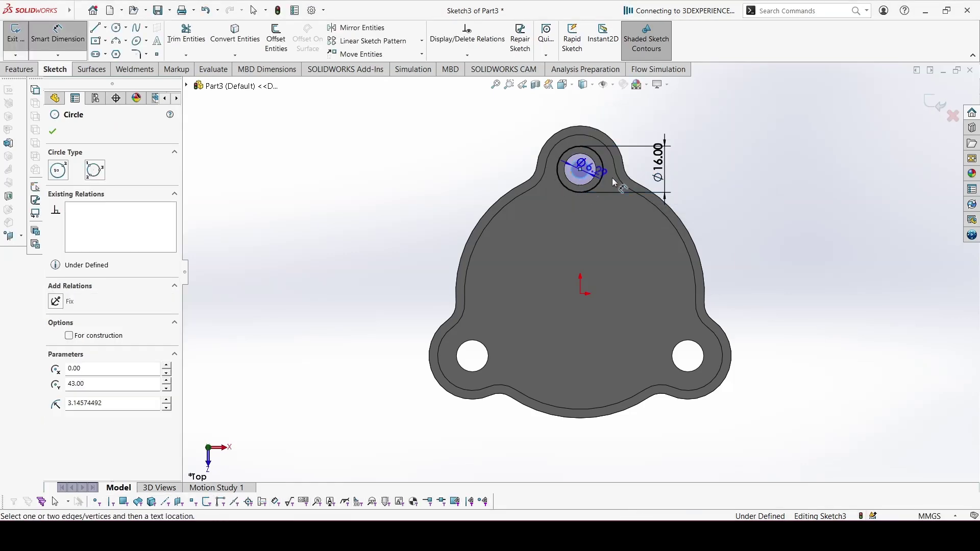
click(638, 170)
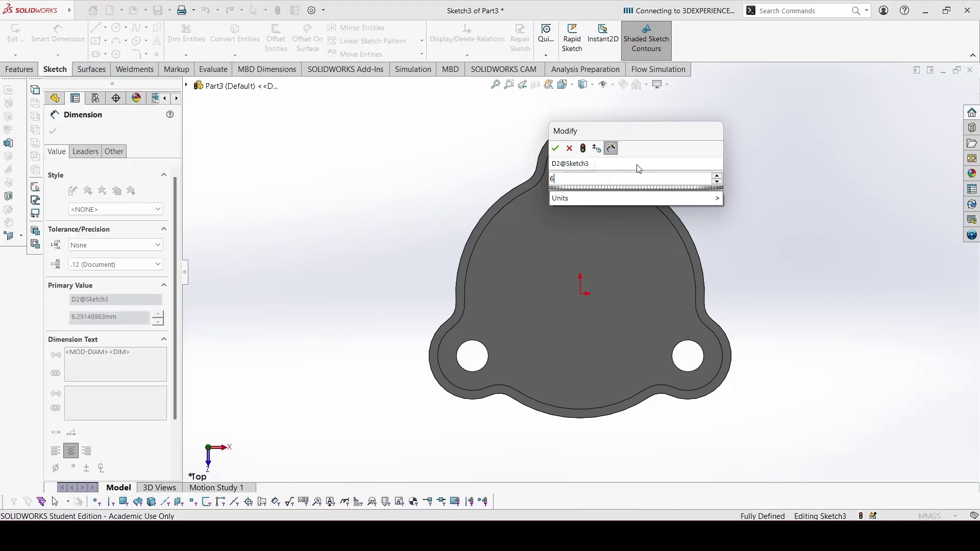
key(Return)
key(Escape)
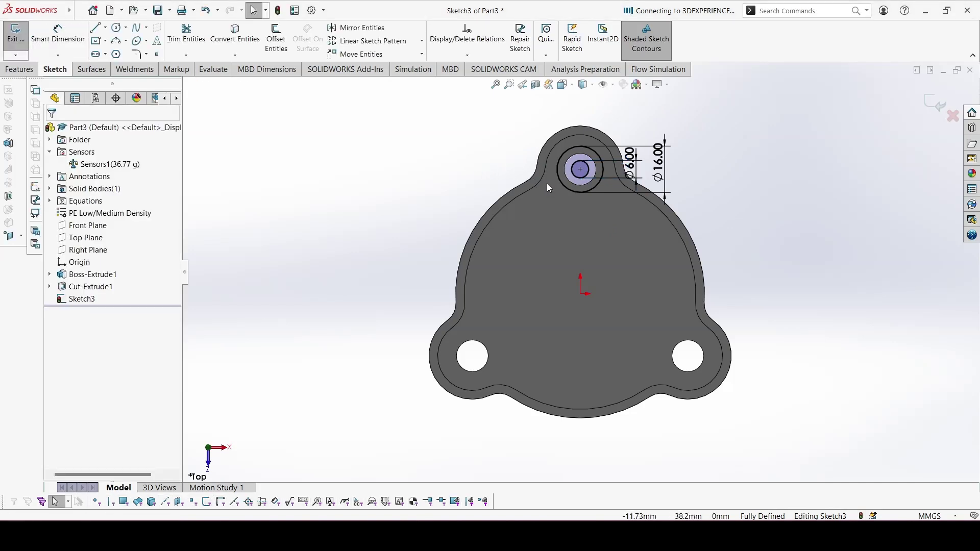
drag(548, 140, 620, 215)
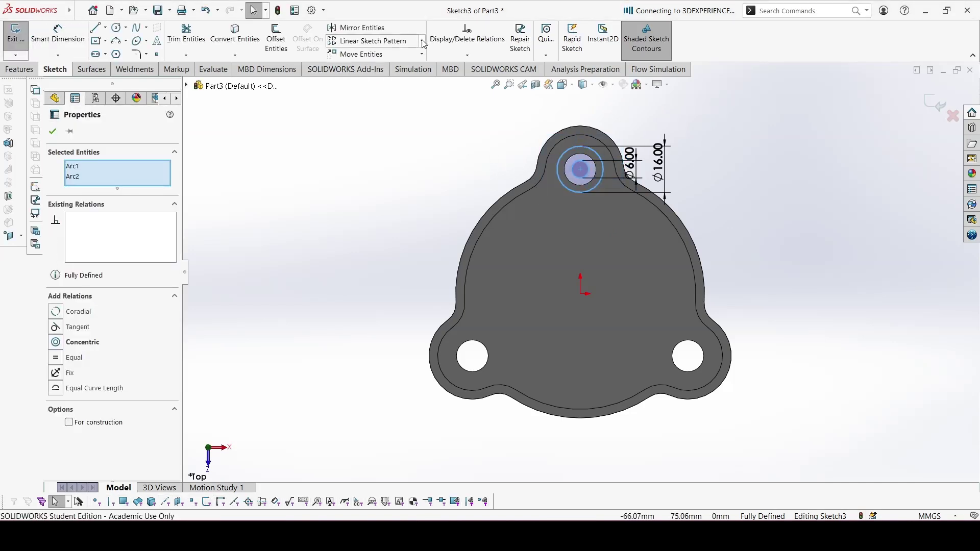
Step: Circularly pattern the Ø16/Ø6 circle pair with 3 instances around the plate centre
click(422, 40)
click(402, 71)
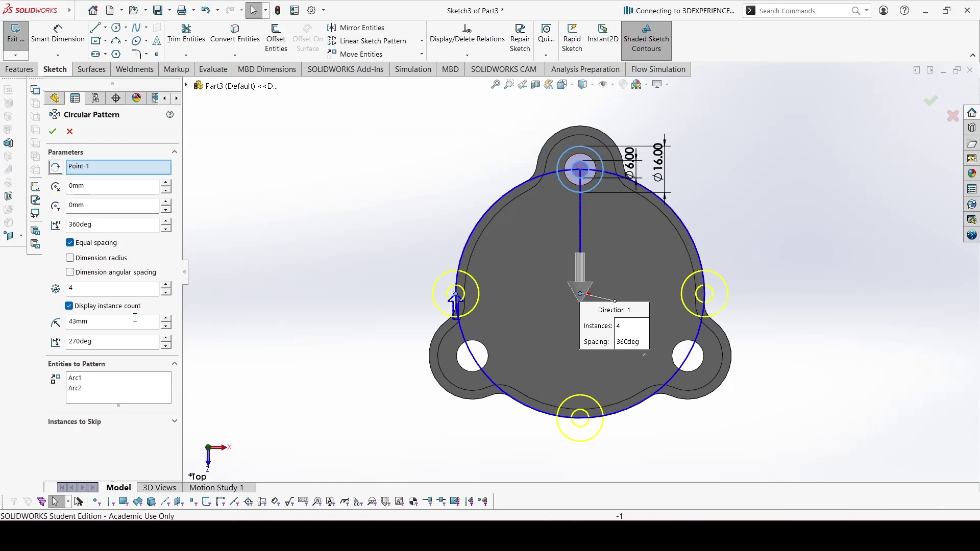
click(167, 293)
right_click(276, 280)
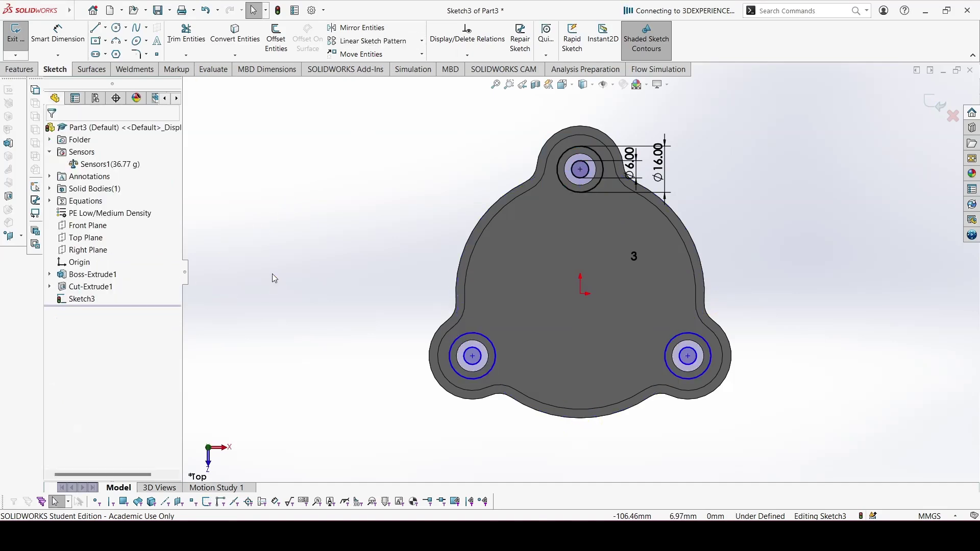
Step: Test-drag a patterned circle's centre point to check constraints, then undo the move
click(477, 359)
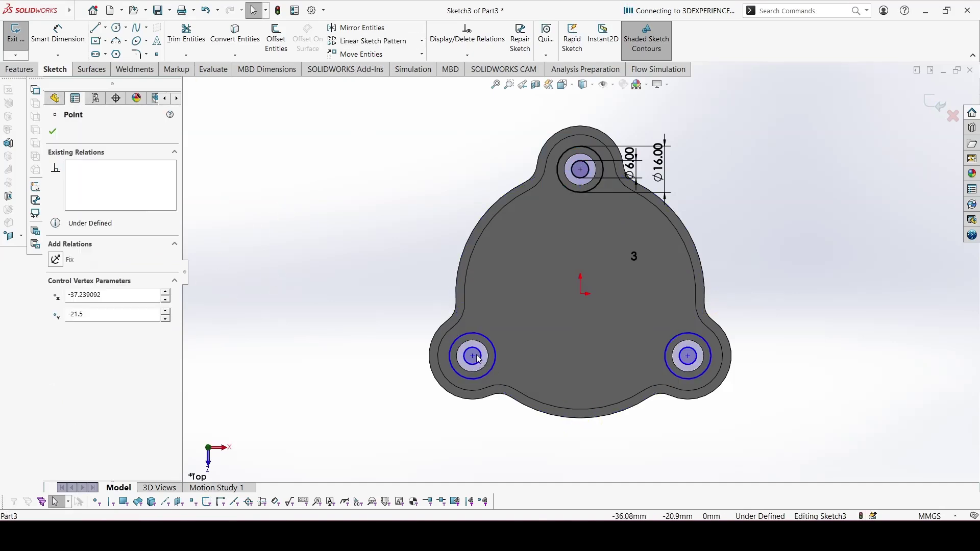
drag(473, 360, 457, 378)
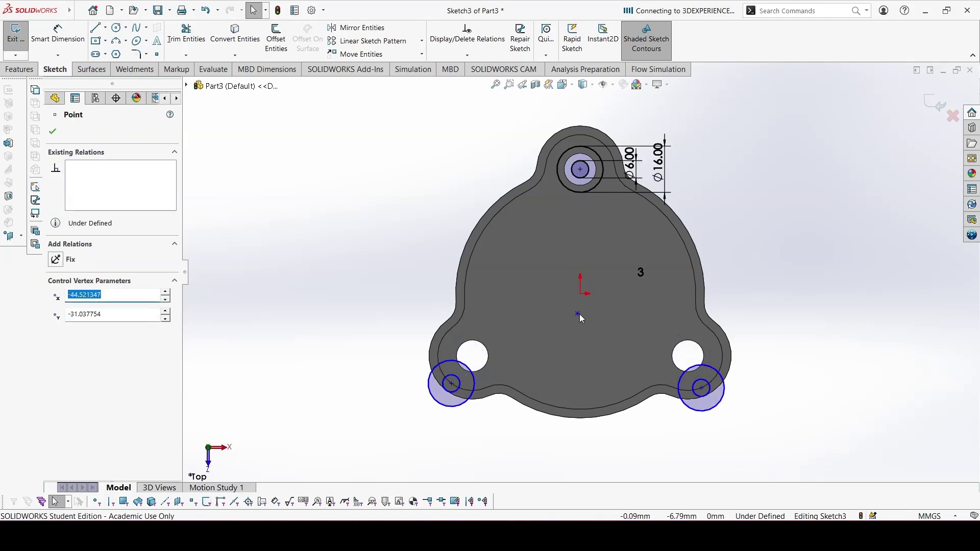
key(ctrl+z)
click(758, 284)
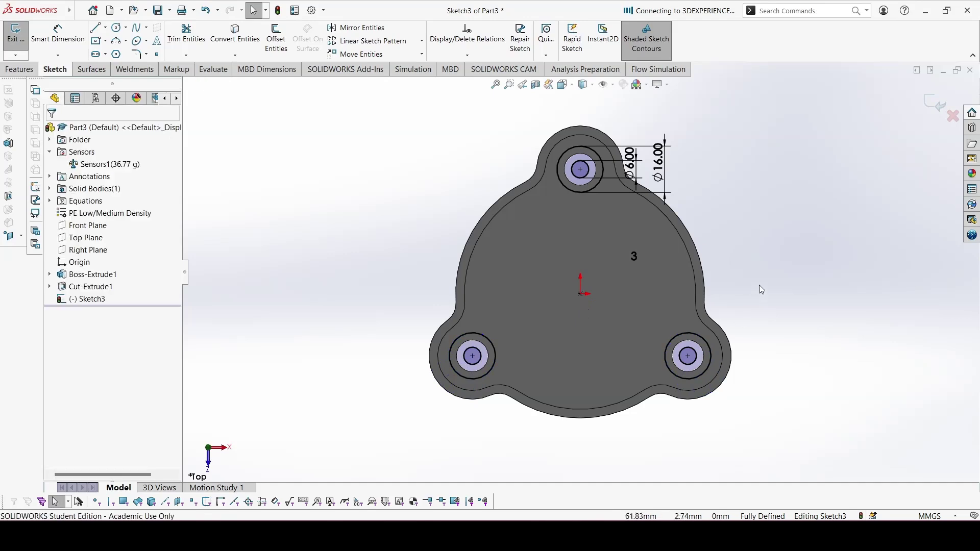
Step: Begin an extruded boss from Sketch3 starting at an offset linked to variable B
click(25, 70)
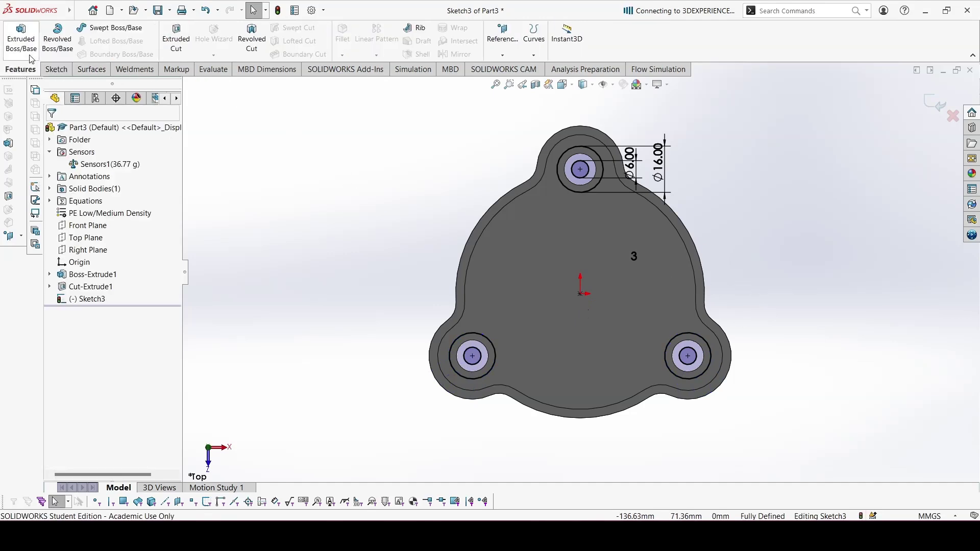
click(21, 37)
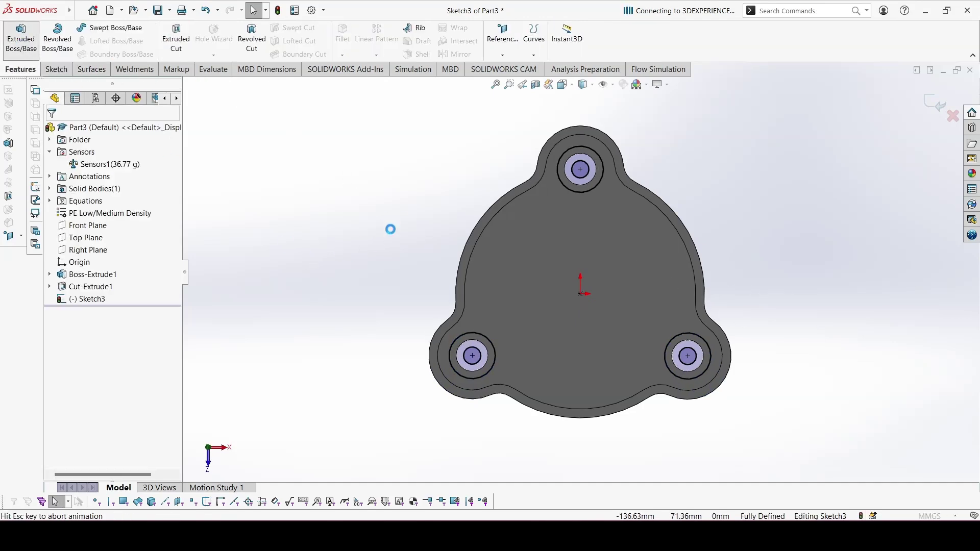
middle_drag(592, 231, 554, 280)
click(118, 166)
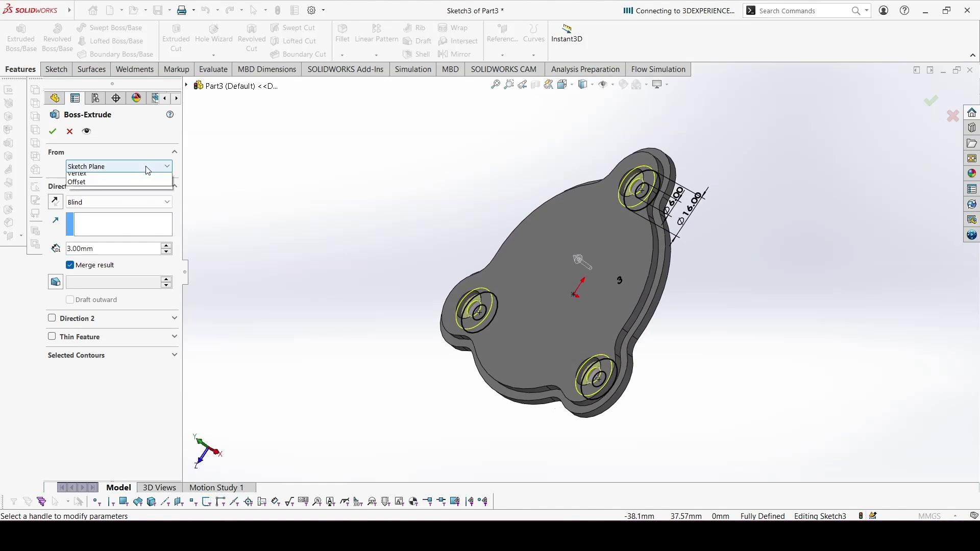
click(115, 201)
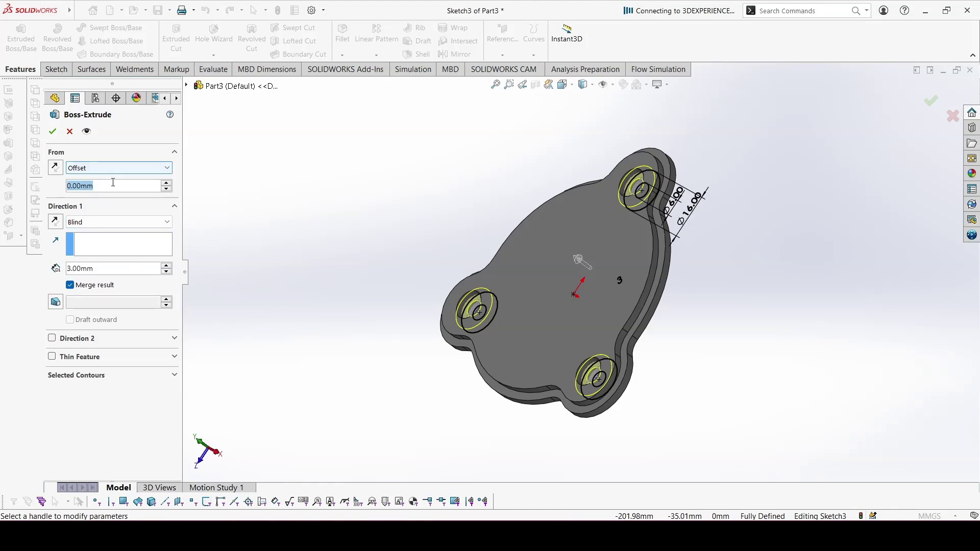
text(=)
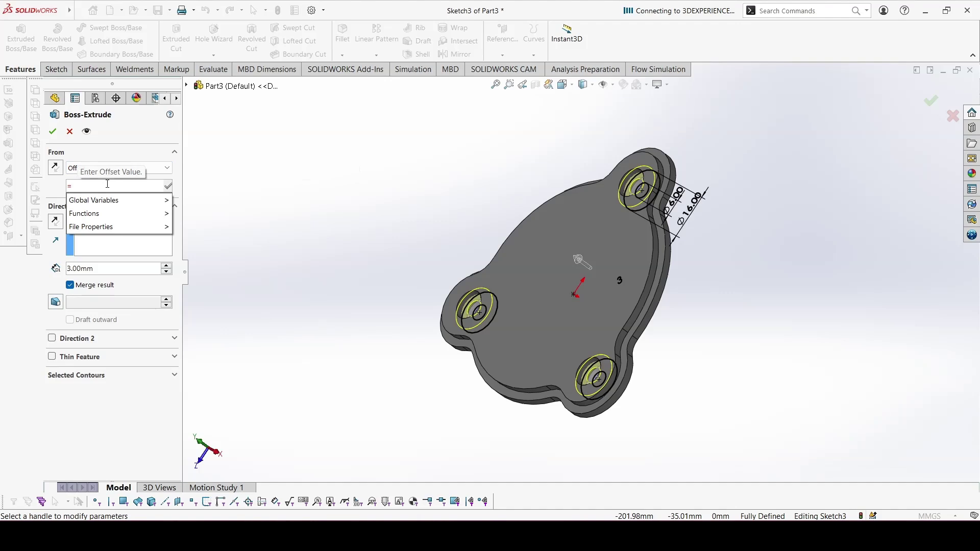
text(B)
click(103, 203)
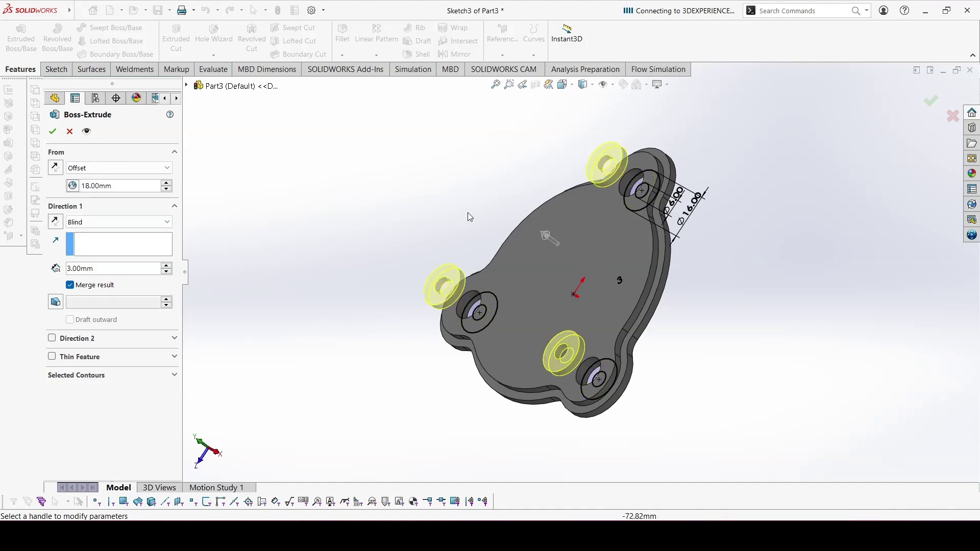
Step: Reverse the boss direction with depth ="C"*2, then start a sketch on the plate face
middle_drag(570, 225, 578, 199)
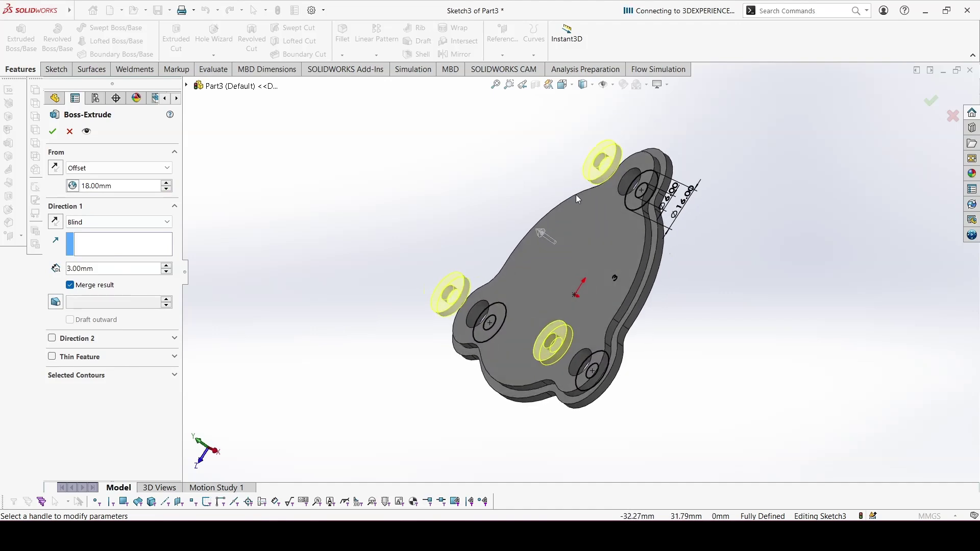
click(57, 225)
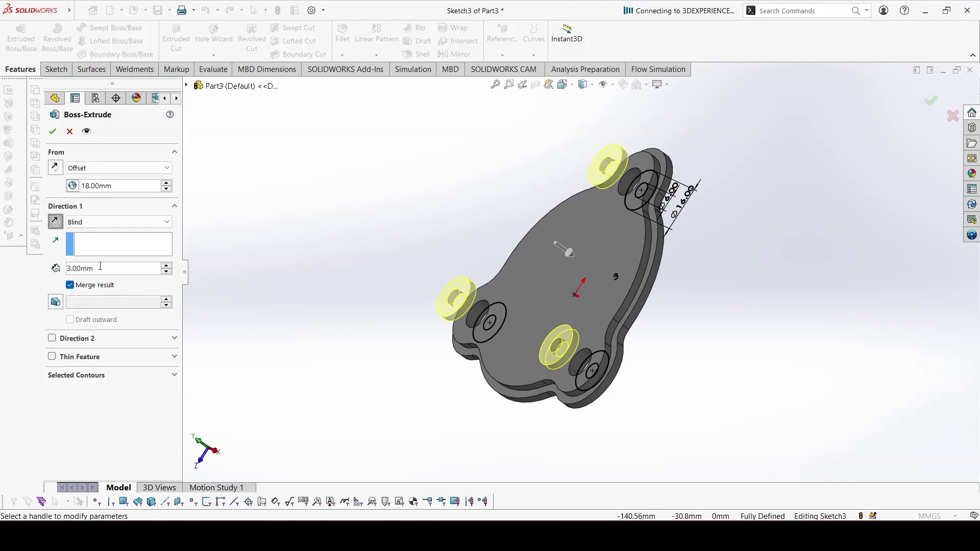
text(=C)
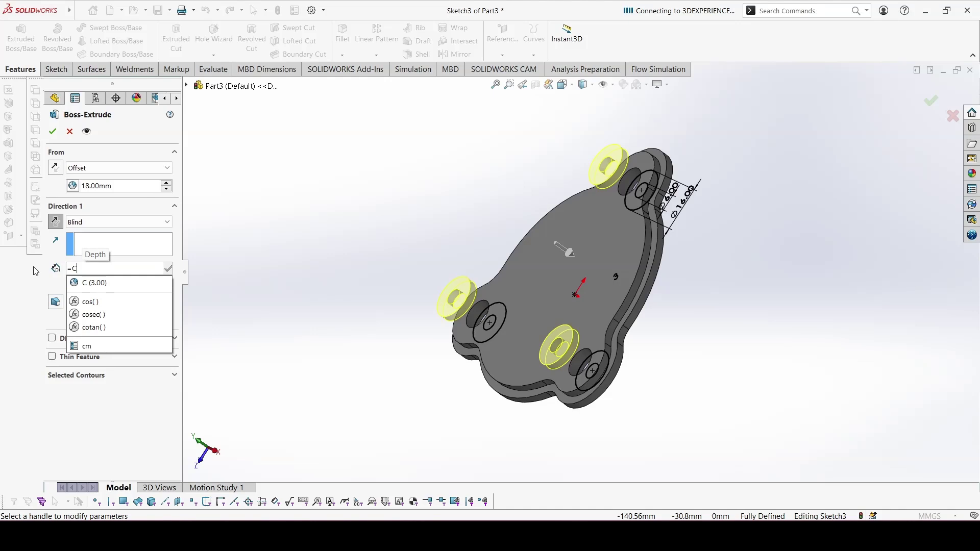
click(70, 284)
text(*2)
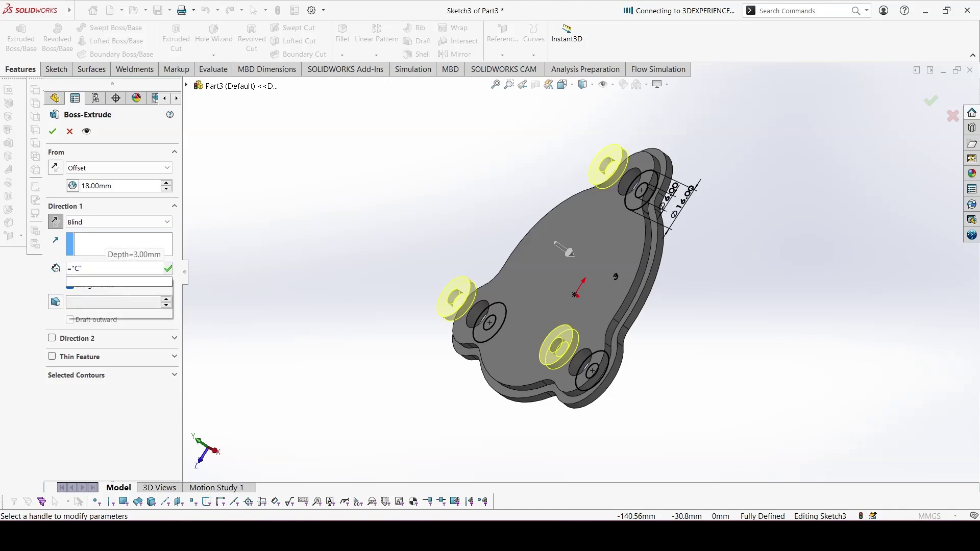
key(Return)
key(Return)
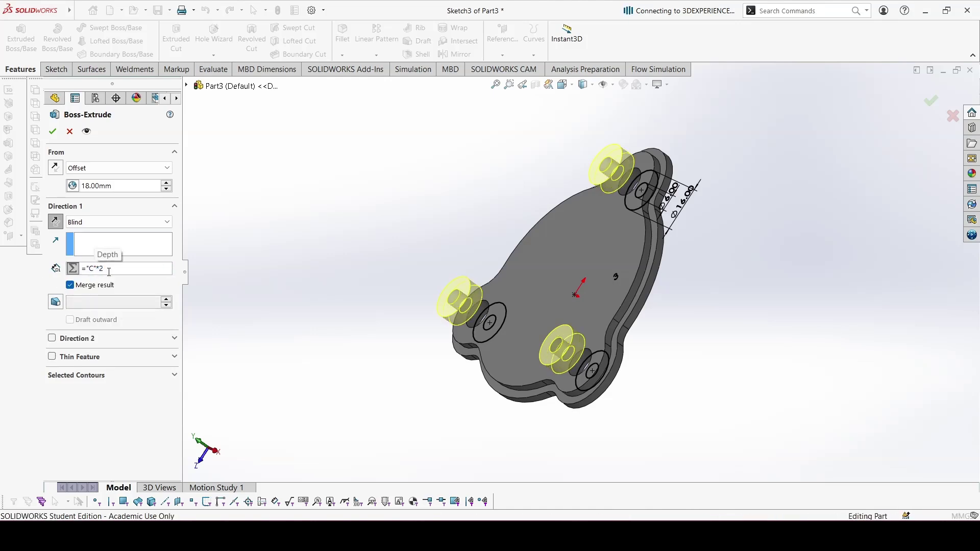
click(626, 219)
click(670, 194)
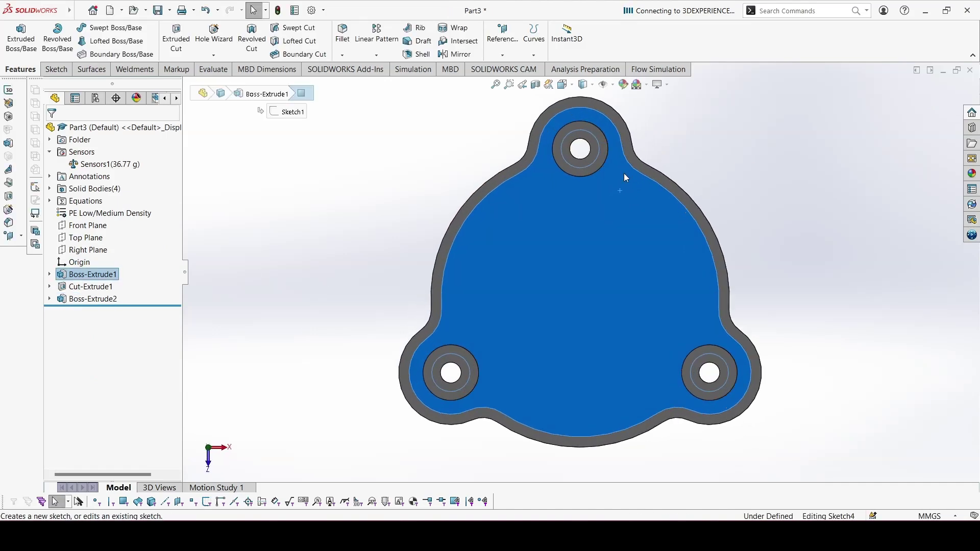
Step: Convert both top hole edges into sketch circles and select the pair
click(605, 136)
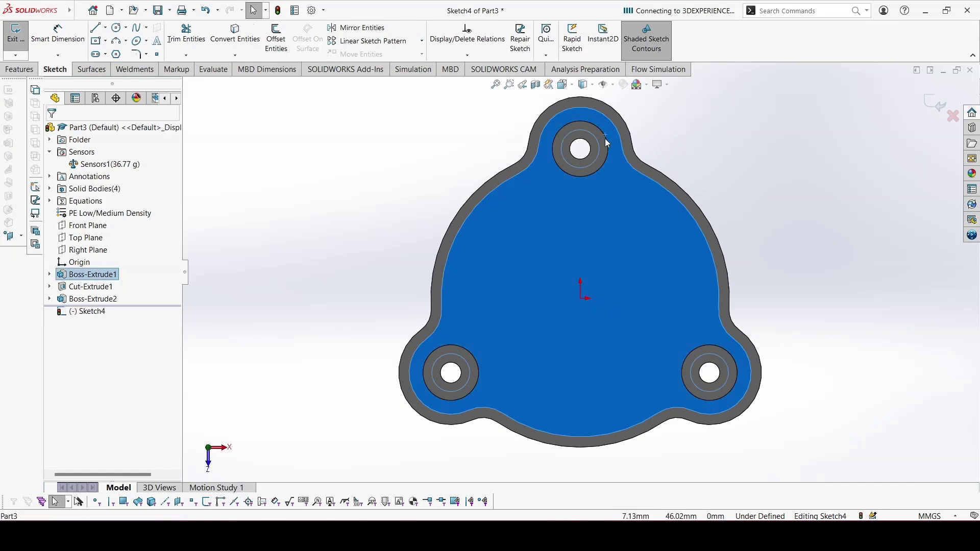
click(607, 142)
click(235, 35)
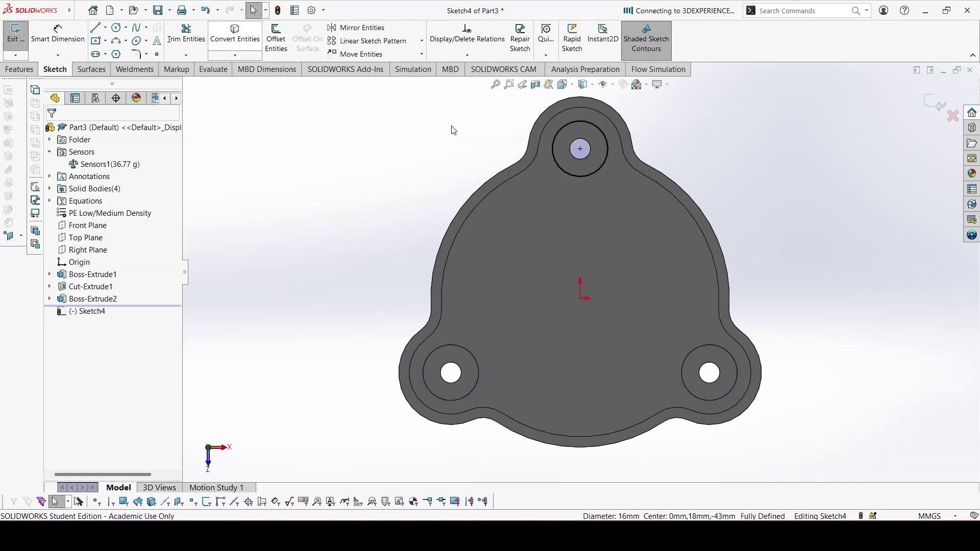
mouse_move(454, 131)
middle_down()
mouse_move(532, 132)
mouse_move(605, 148)
middle_up()
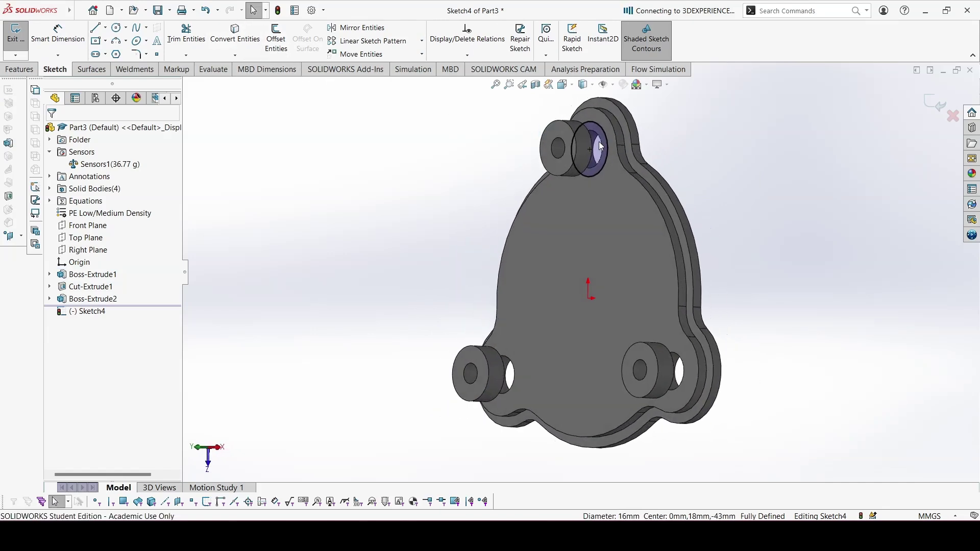
click(598, 142)
click(603, 147)
click(234, 41)
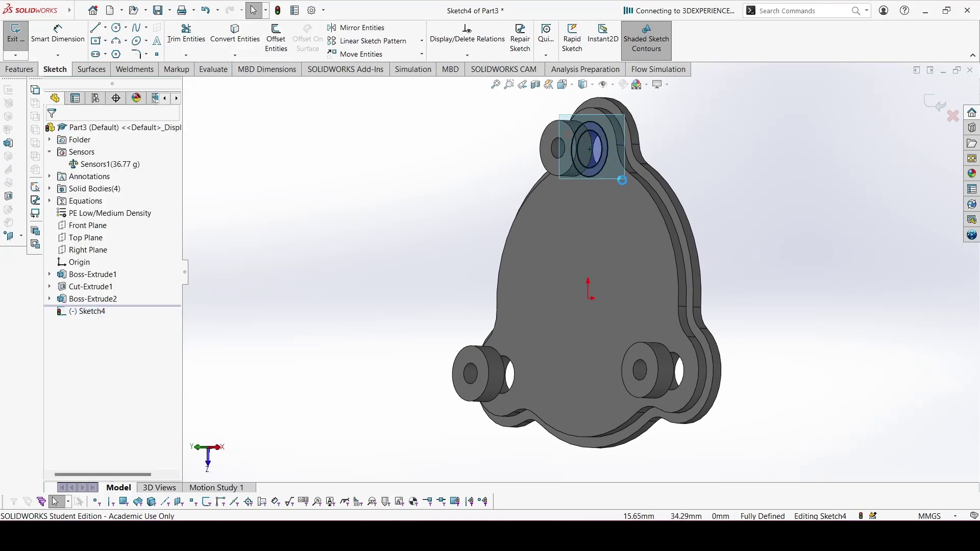
click(573, 149)
ctrl+click(579, 153)
Step: Circularly pattern the circle pair with 3 instances, snapping the pattern centre onto the origin
click(422, 40)
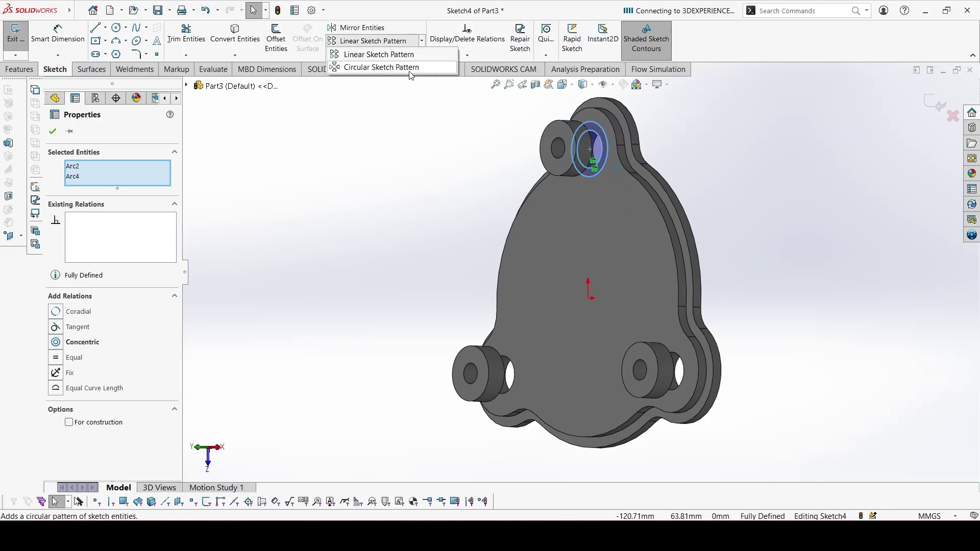
click(372, 65)
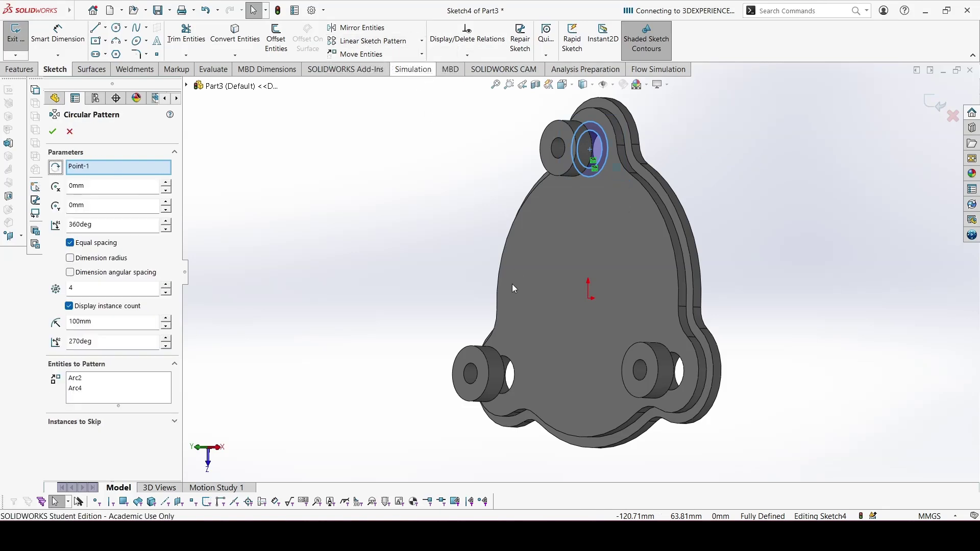
click(166, 293)
key(Return)
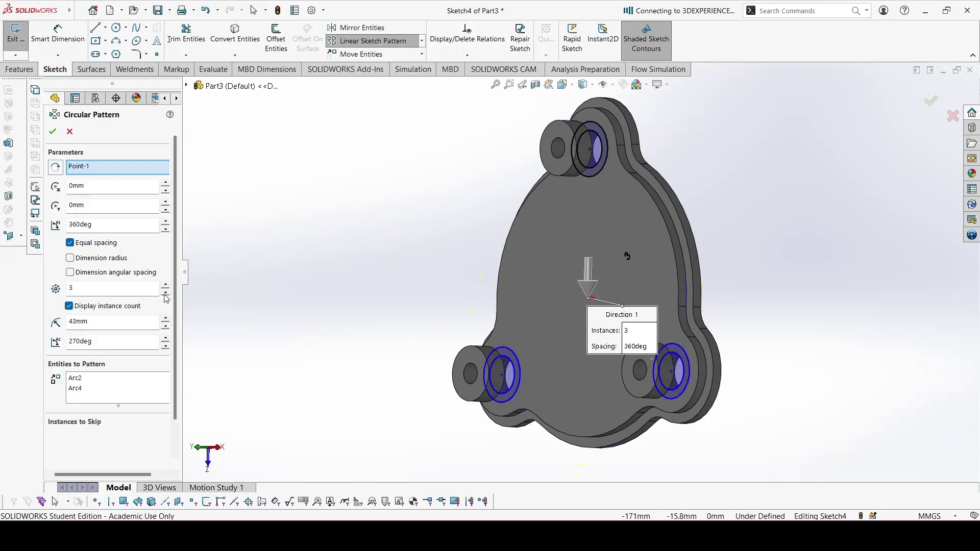
click(503, 377)
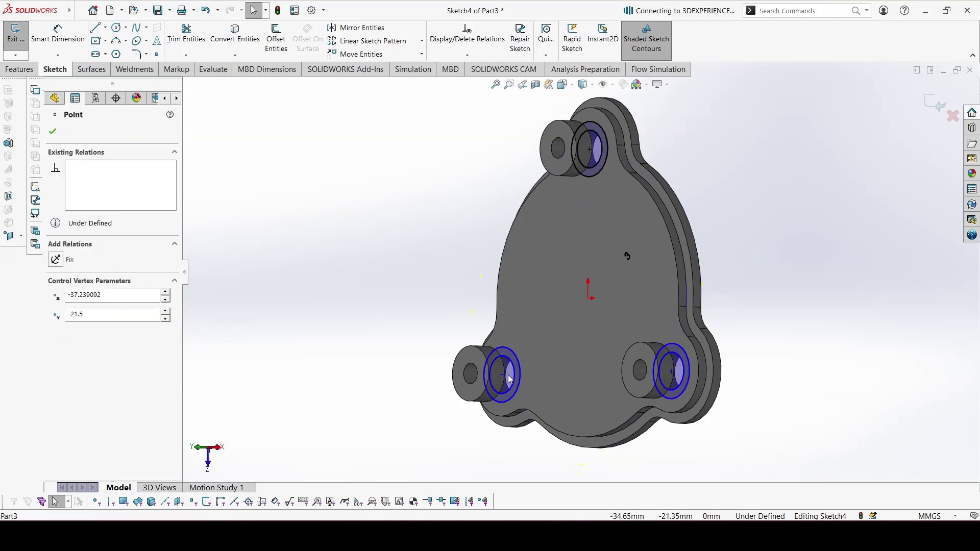
drag(504, 377, 506, 378)
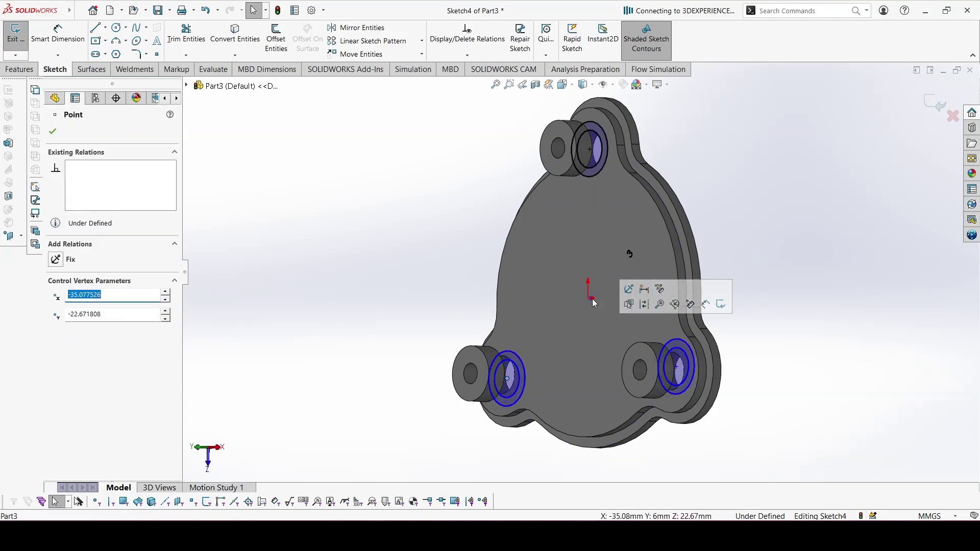
drag(592, 302, 589, 301)
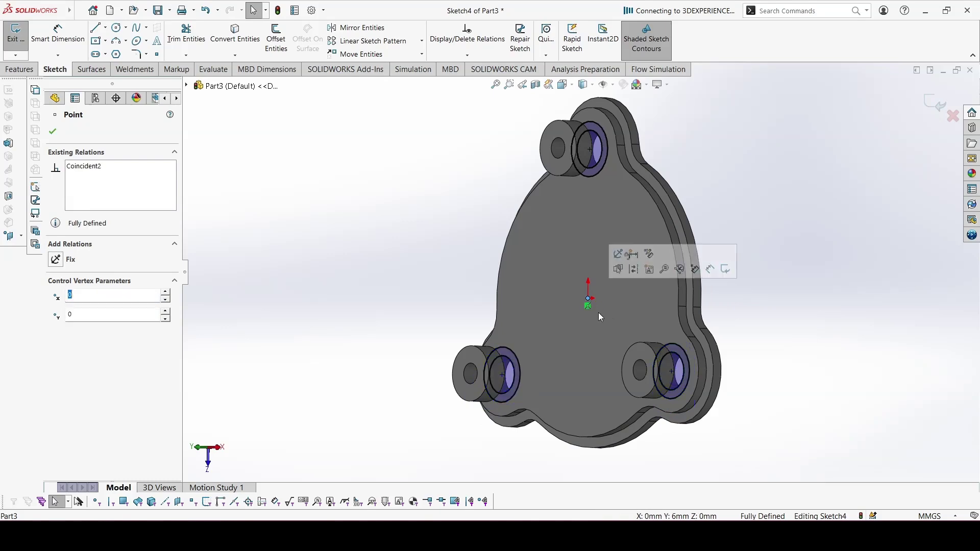
click(31, 72)
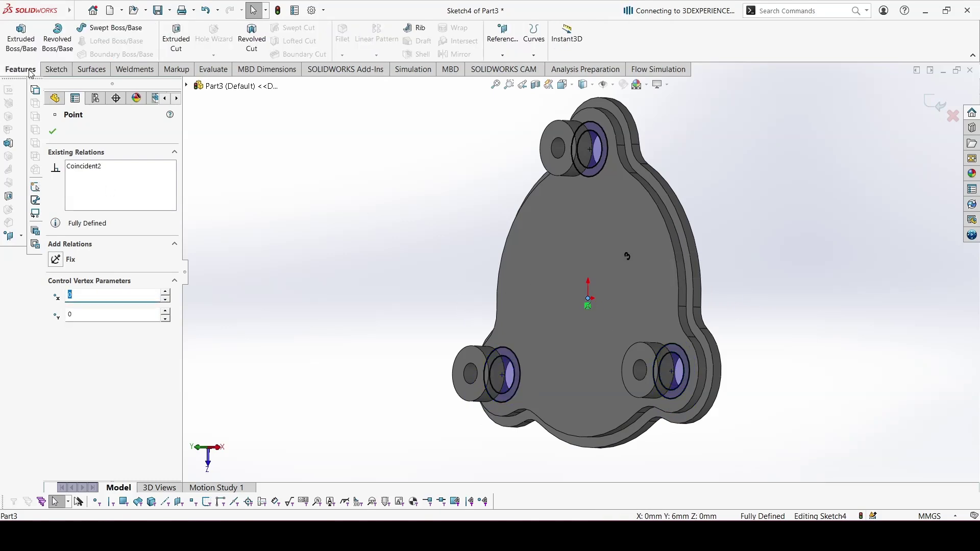
Step: Extrude Sketch4's rings Up To Next to create the third boss feature
click(21, 36)
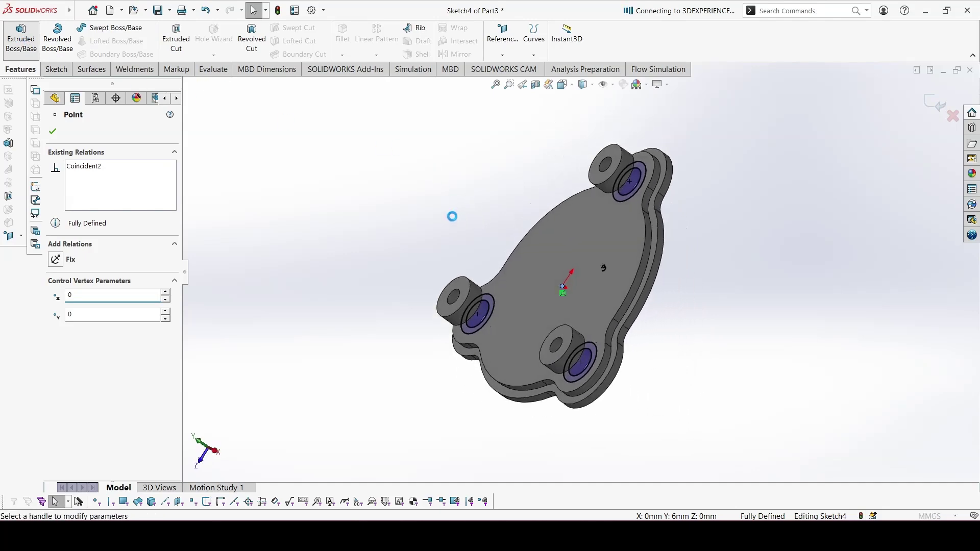
click(117, 206)
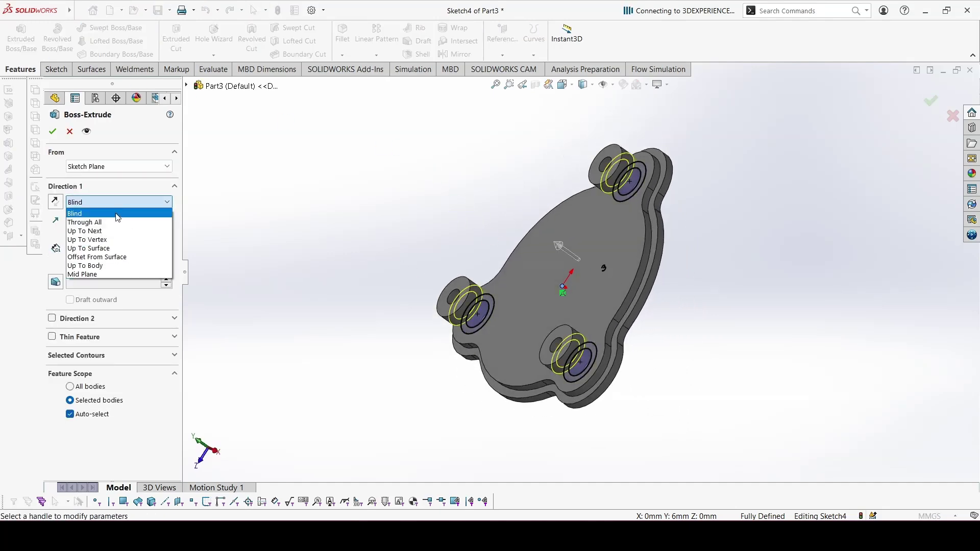
click(128, 224)
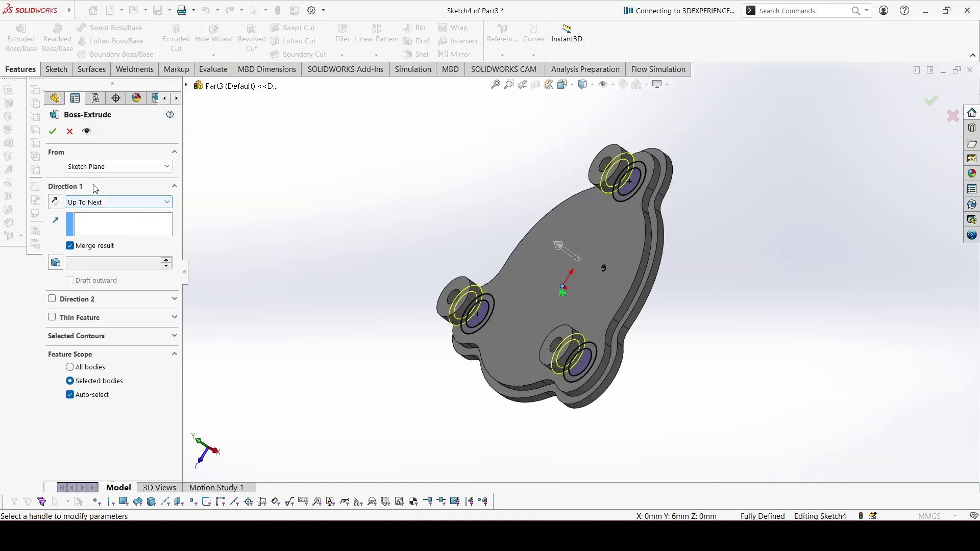
click(53, 131)
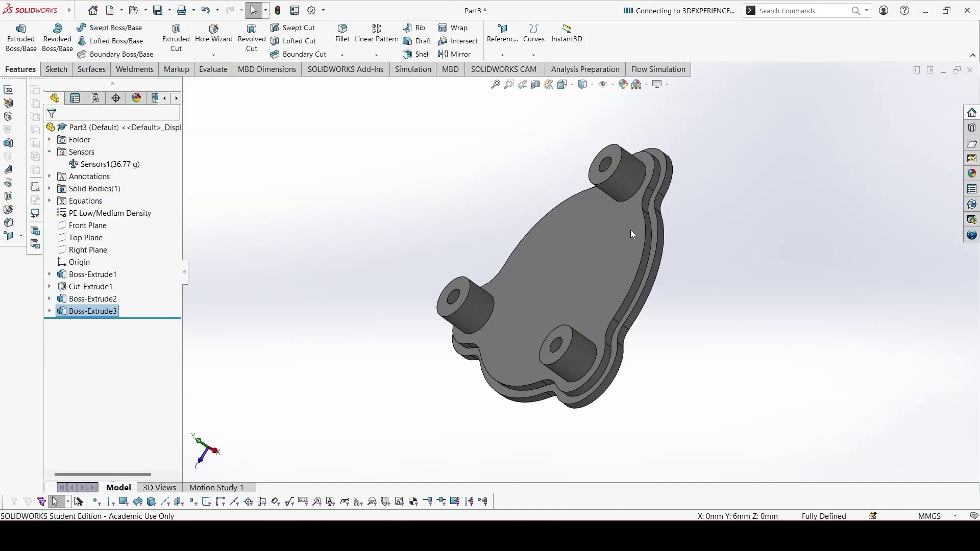
middle_drag(632, 234, 592, 262)
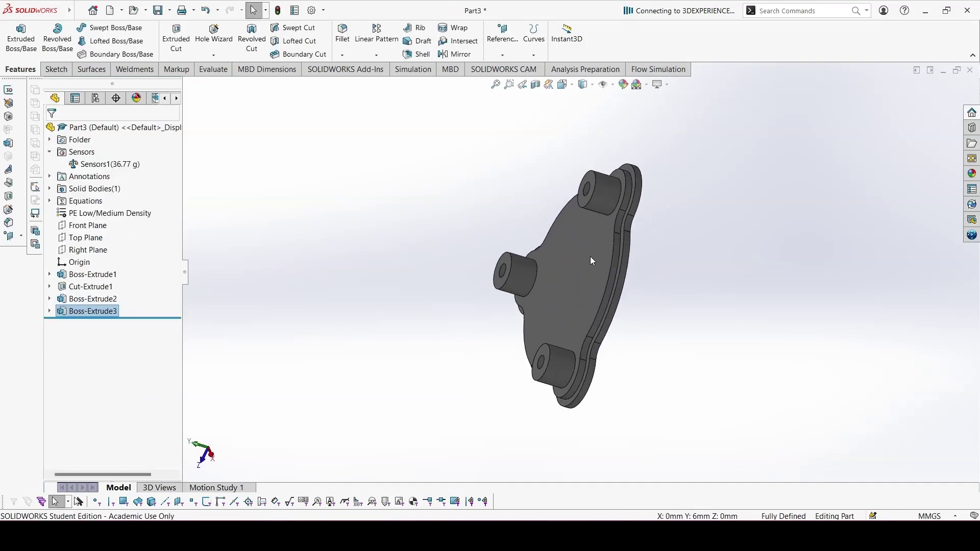
Step: Check the mass sensor, which reads 38.73 g
click(130, 166)
right_click(130, 166)
click(284, 189)
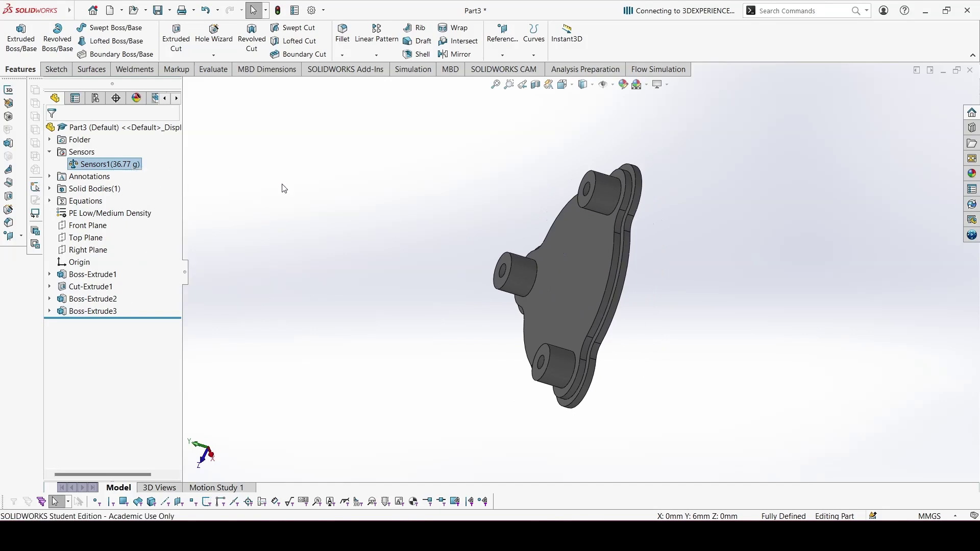
click(308, 195)
middle_drag(580, 214, 625, 329)
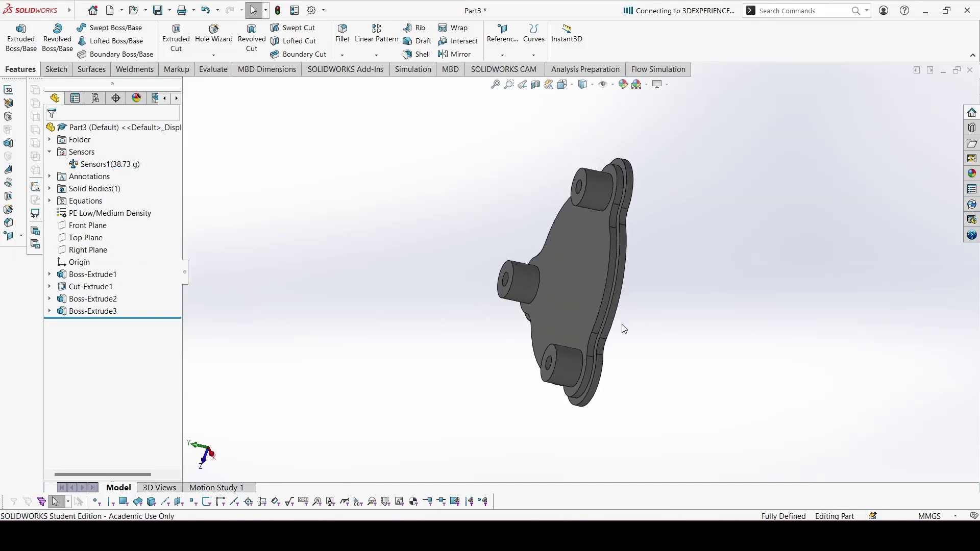
Step: Show a section view through the Right Plane and inspect the cross-section
click(535, 84)
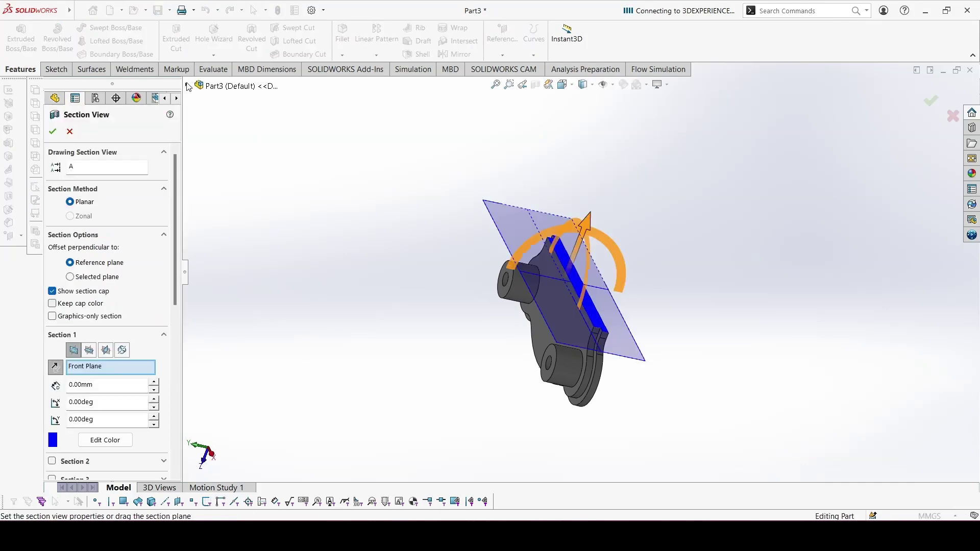
click(187, 86)
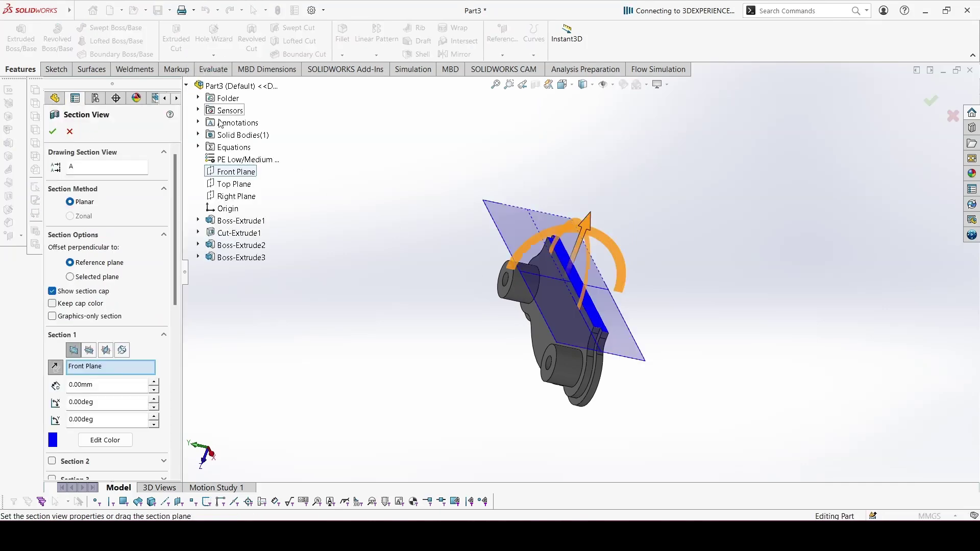
click(228, 195)
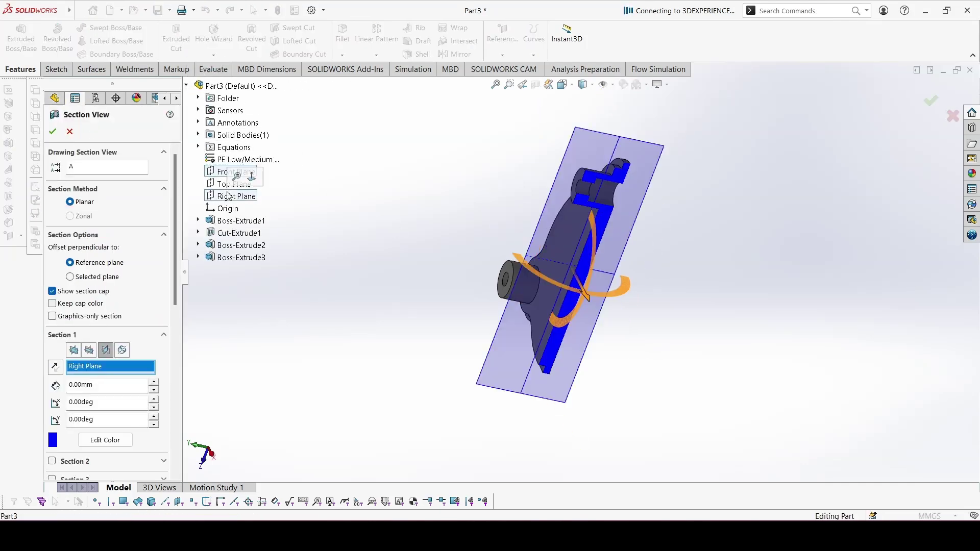
click(930, 104)
mouse_move(663, 247)
middle_down()
mouse_move(577, 197)
mouse_move(566, 220)
mouse_move(608, 362)
mouse_move(569, 309)
mouse_move(585, 302)
middle_up()
scroll(577, 197, up, 3)
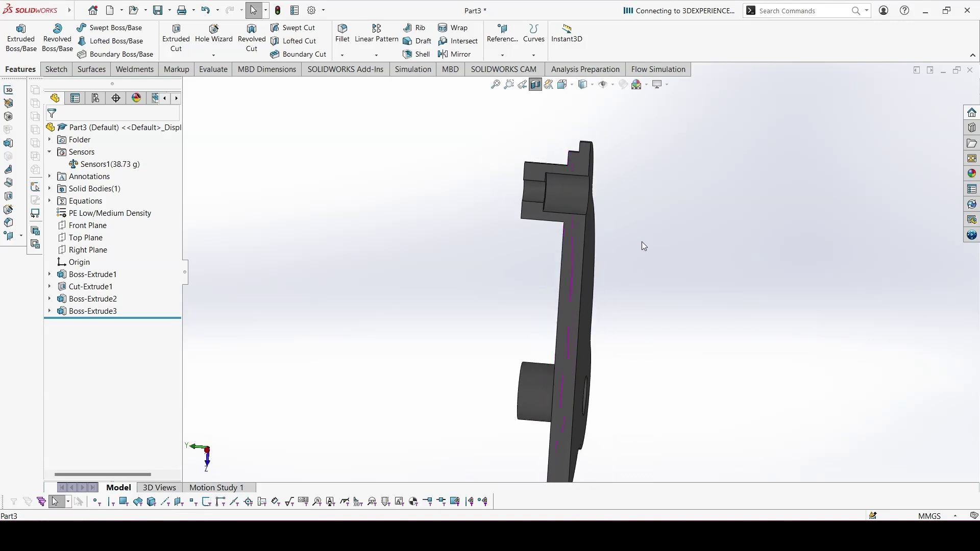
Step: Turn the section view off and switch to the problem PDF
click(536, 86)
middle_drag(526, 259, 559, 294)
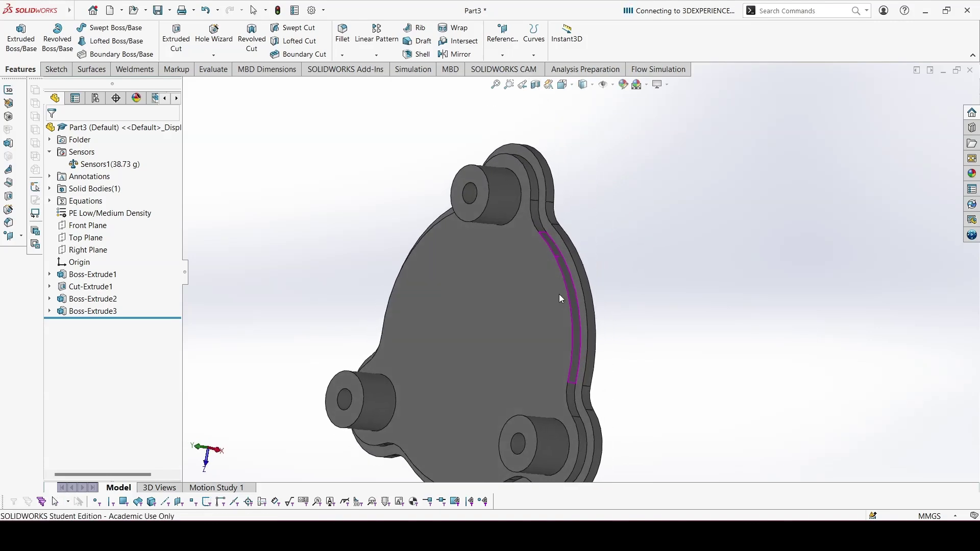
key(alt+Tab)
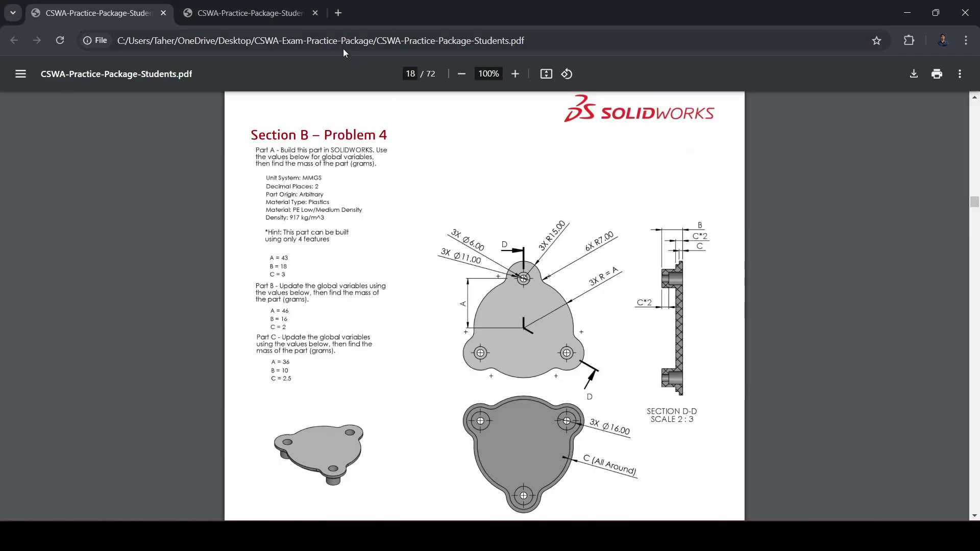
Step: Read Problem 4a's expected 38.73 g on the Solutions page, then return to SOLIDWORKS
click(279, 14)
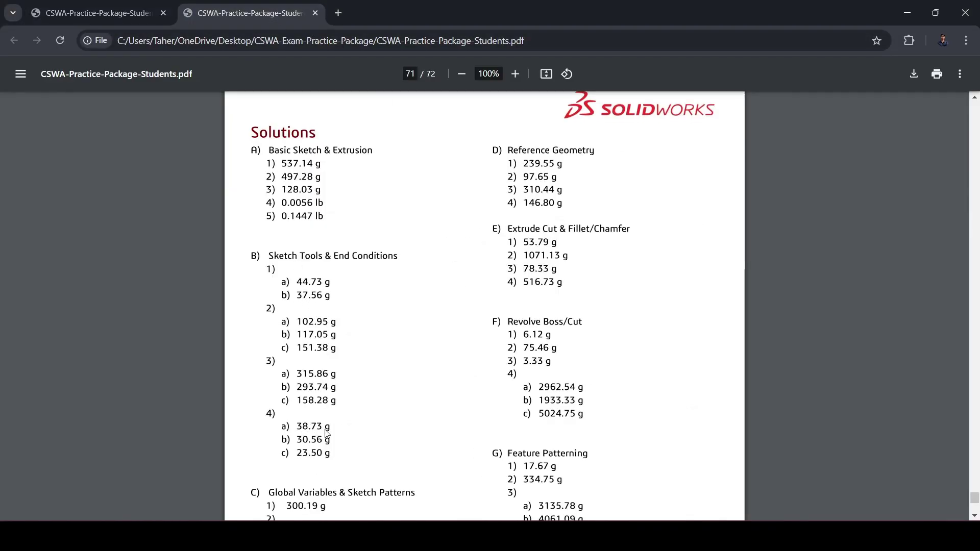
key(alt+Tab)
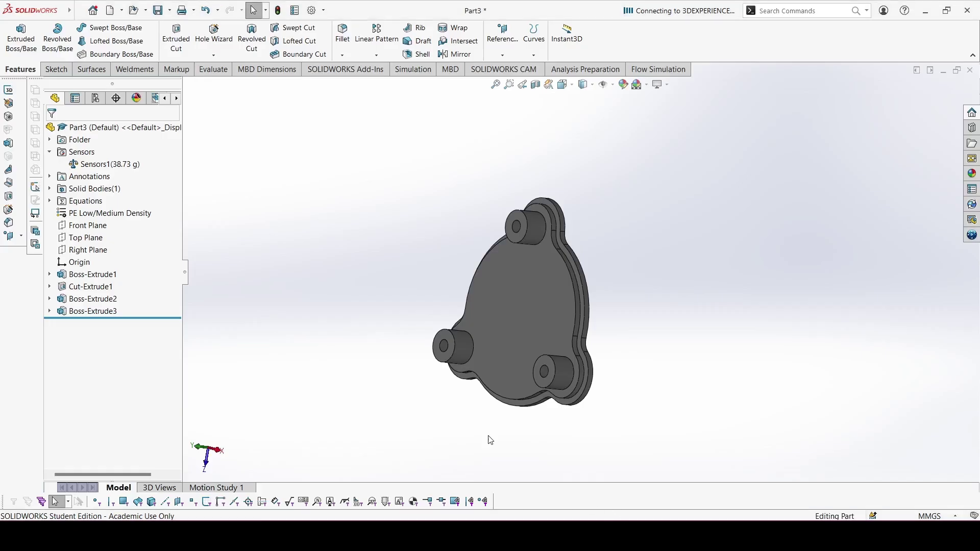
Step: Set global variables A=46, B=16, C=2 in Manage Equations and compare against the PDF
right_click(93, 203)
click(148, 216)
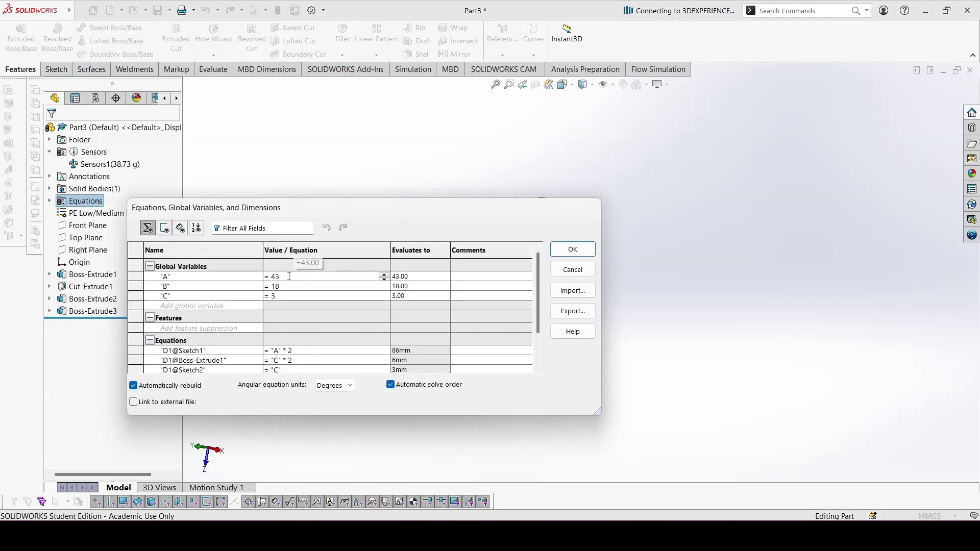
key(BackSpace)
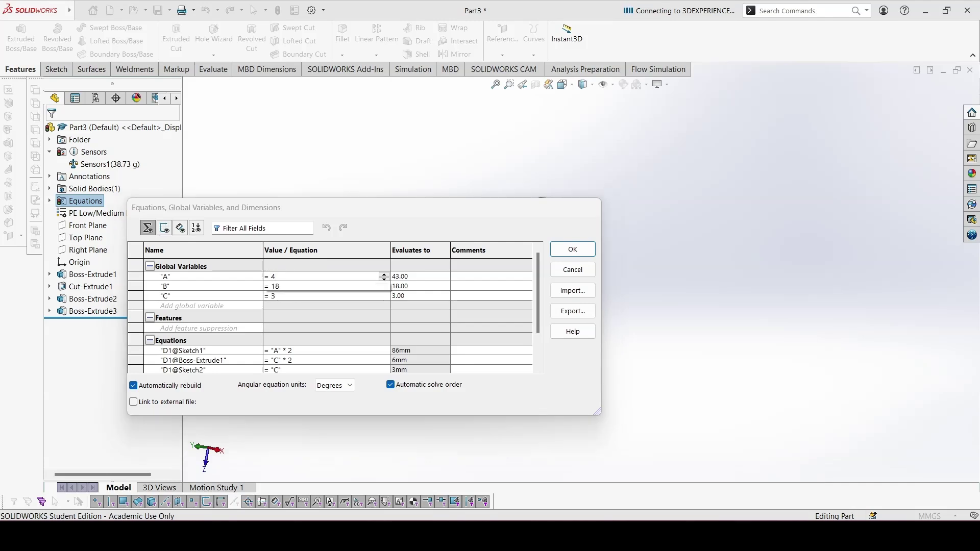
text(6)
key(Return)
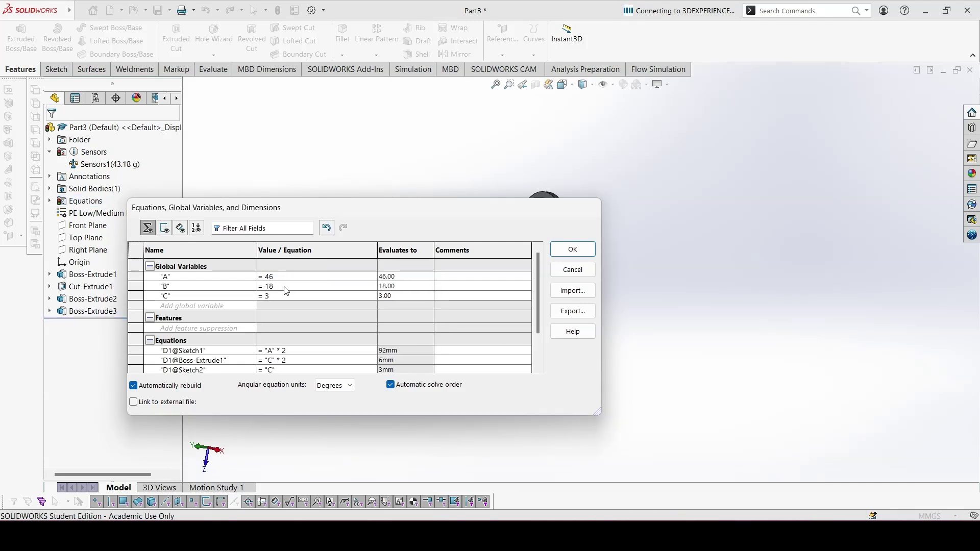
key(BackSpace)
text(6)
key(Return)
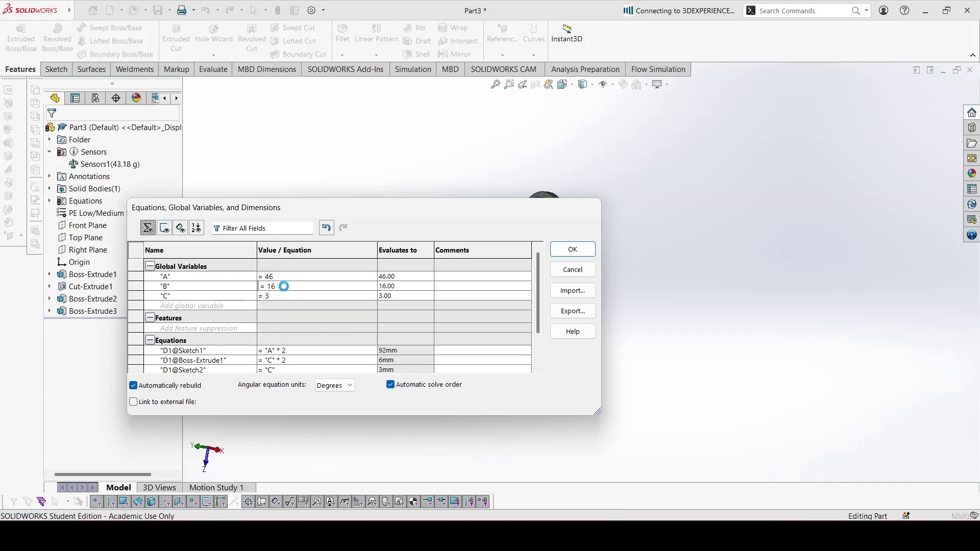
key(BackSpace)
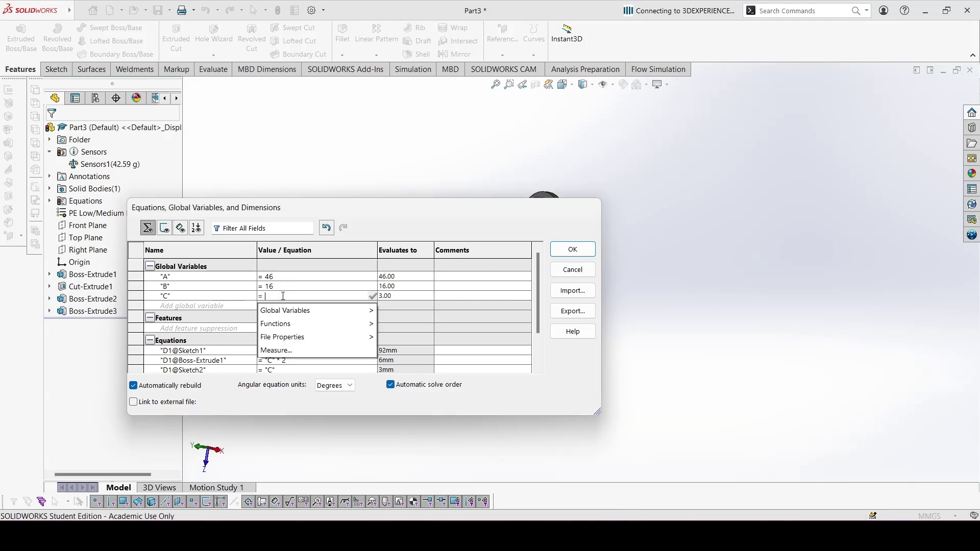
text(2)
key(Return)
click(582, 255)
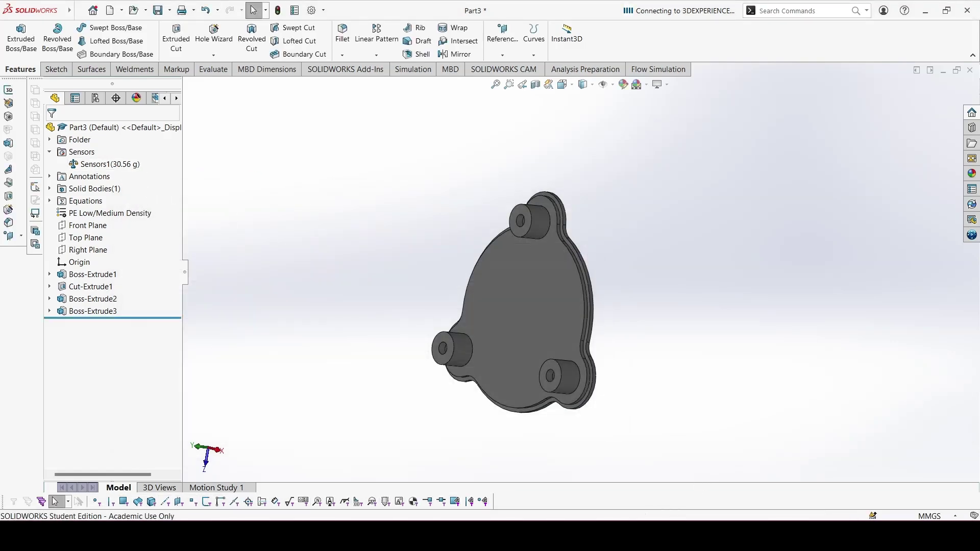
key(alt+Tab)
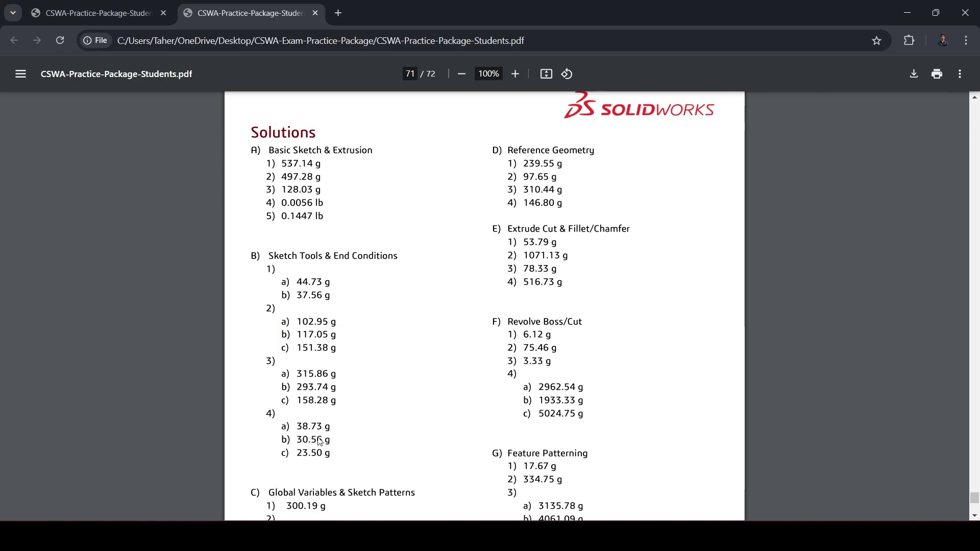
Step: In Manage Equations, change global variable A to 36 and B to 10
key(alt+Tab)
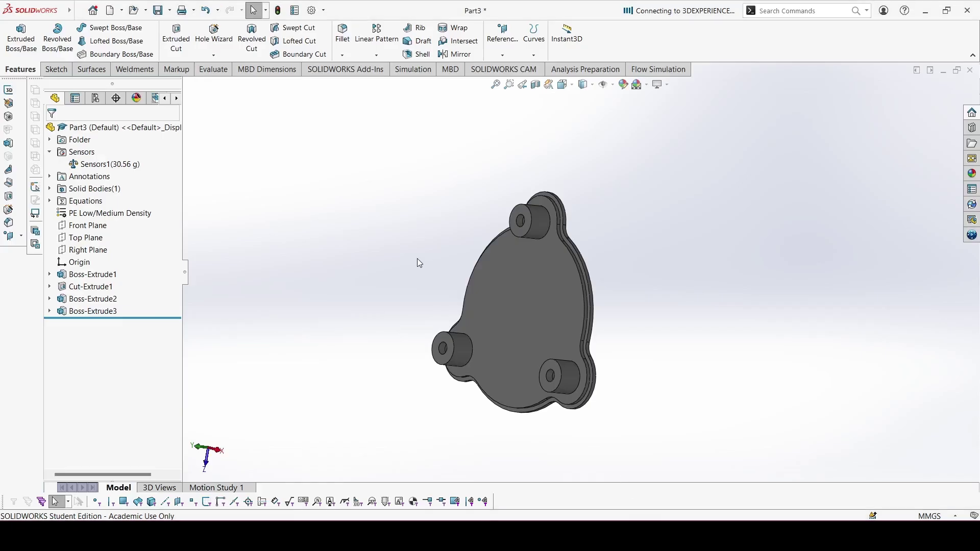
right_click(88, 202)
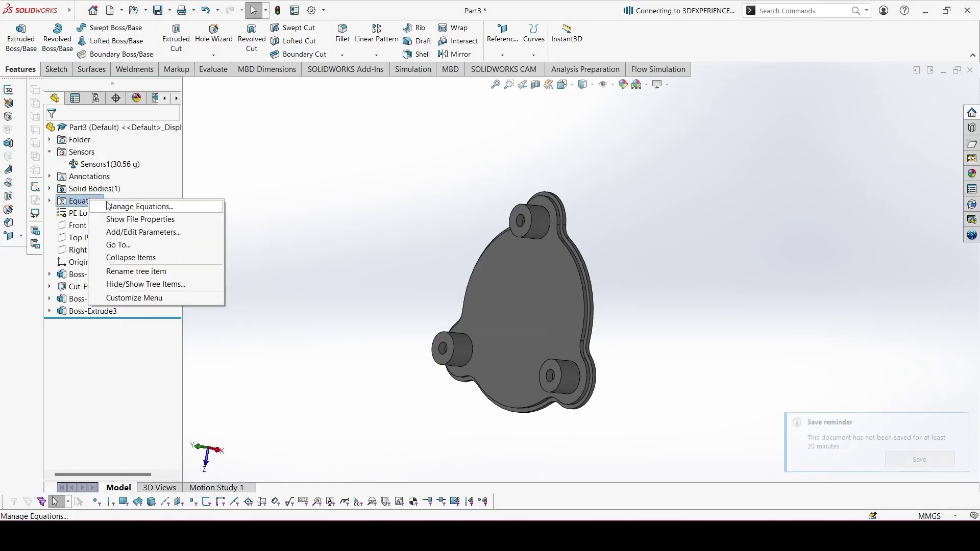
click(116, 207)
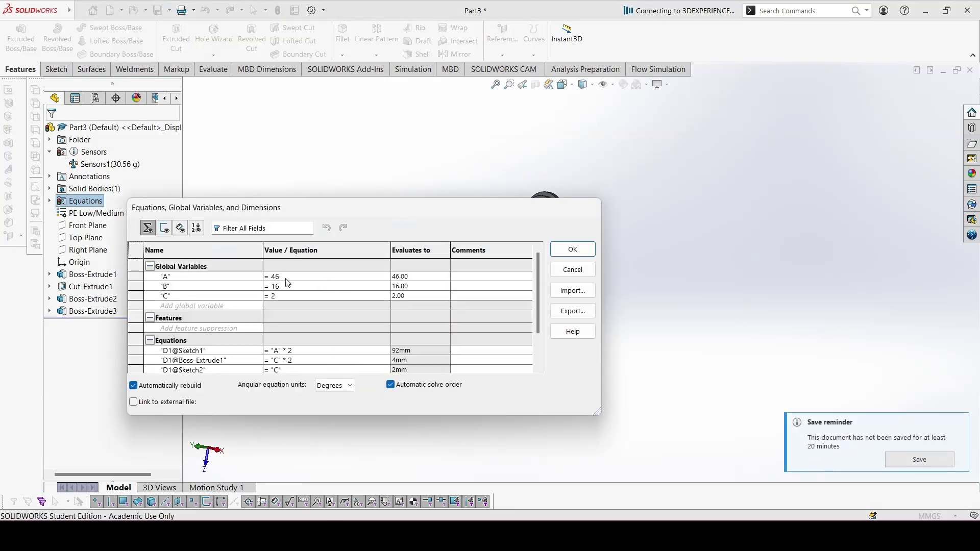
click(288, 277)
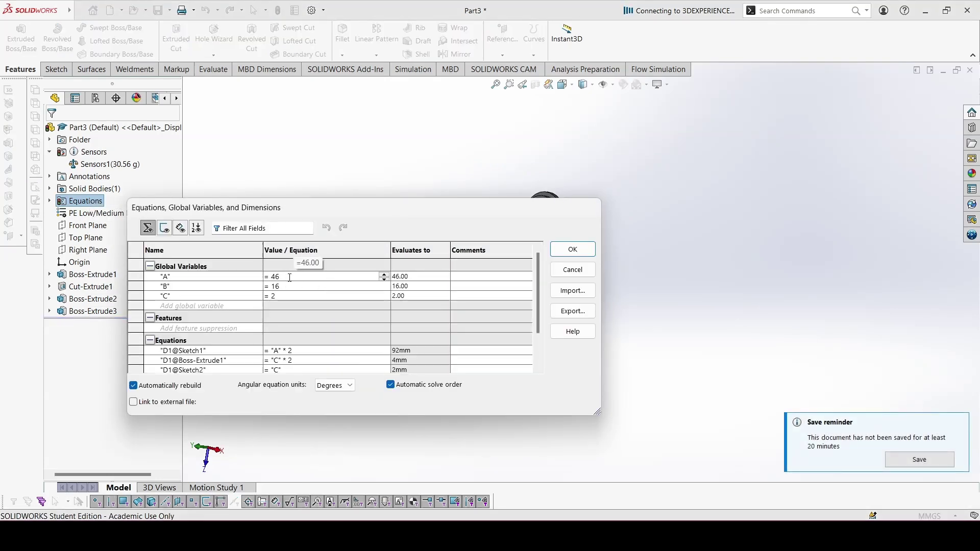
key(BackSpace)
key(BackSpace)
text(36)
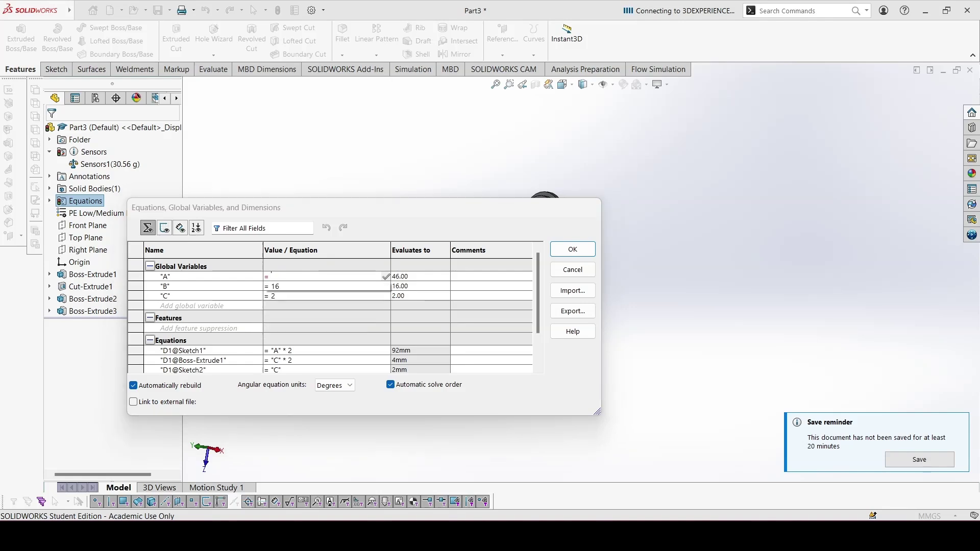
key(Return)
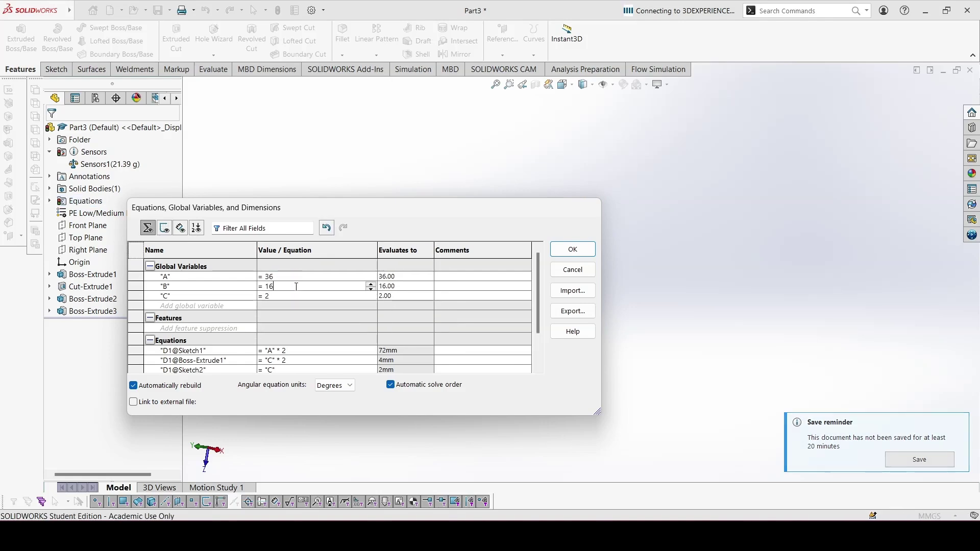
key(BackSpace)
key(BackSpace)
text(10)
key(Return)
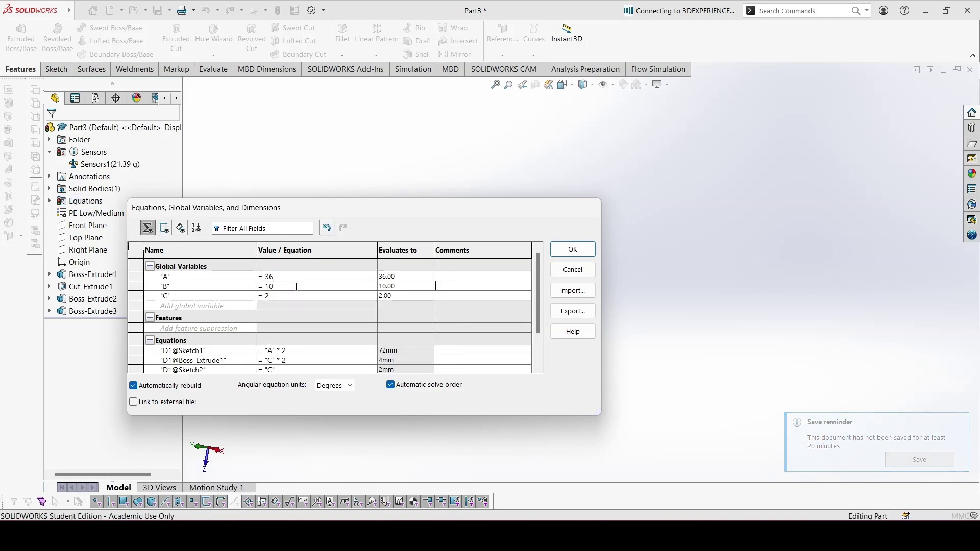
Step: Set C to 2.5, apply the values, and confirm 23.5 g against the PDF
click(292, 296)
text(.5)
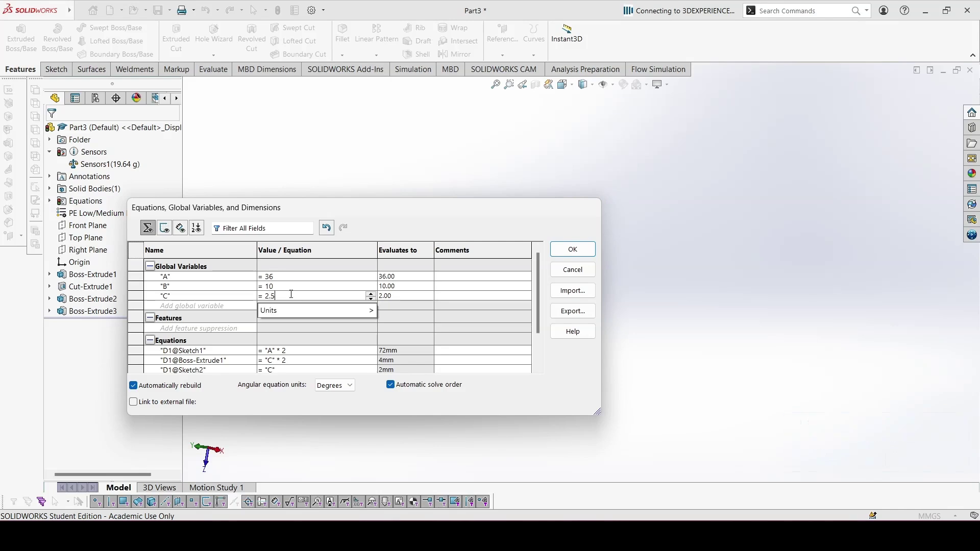
click(477, 295)
click(570, 257)
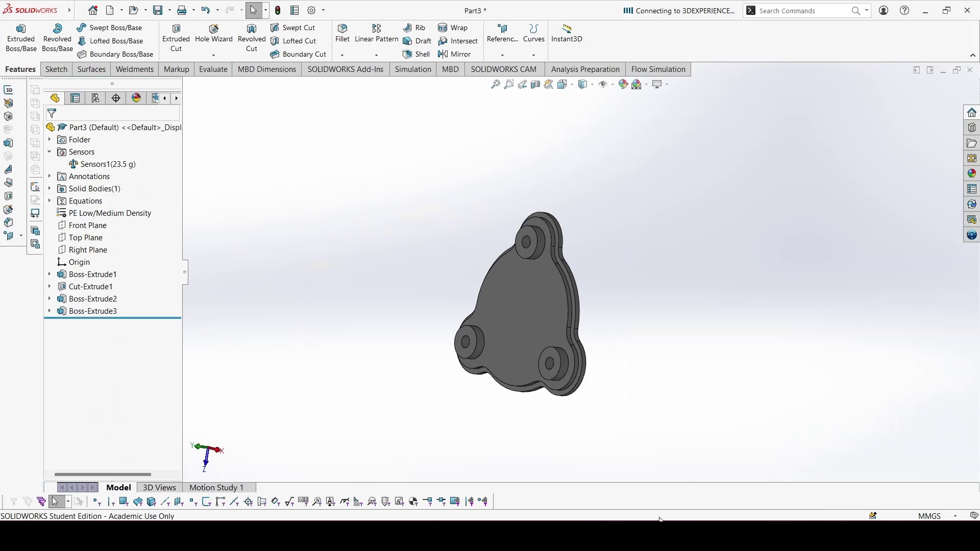
key(alt+Tab)
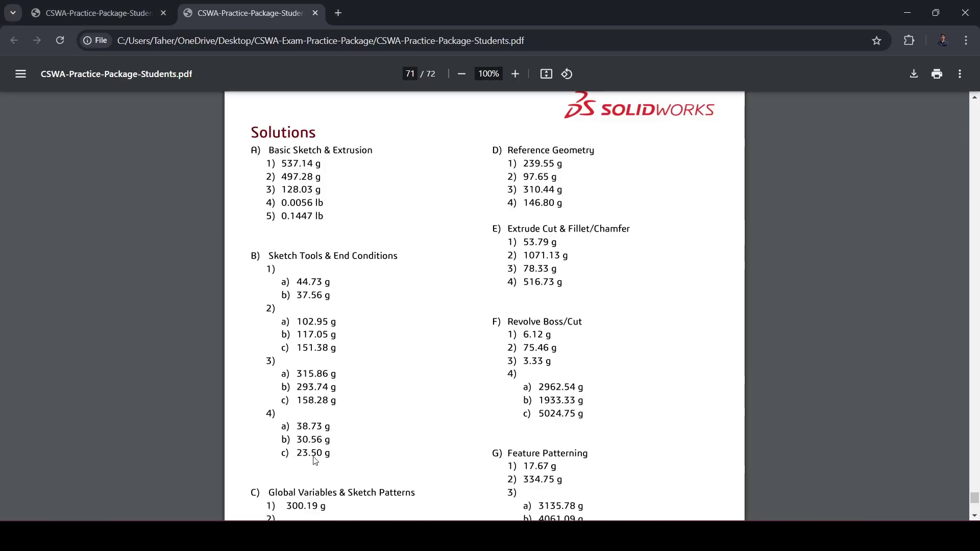
key(alt+Tab)
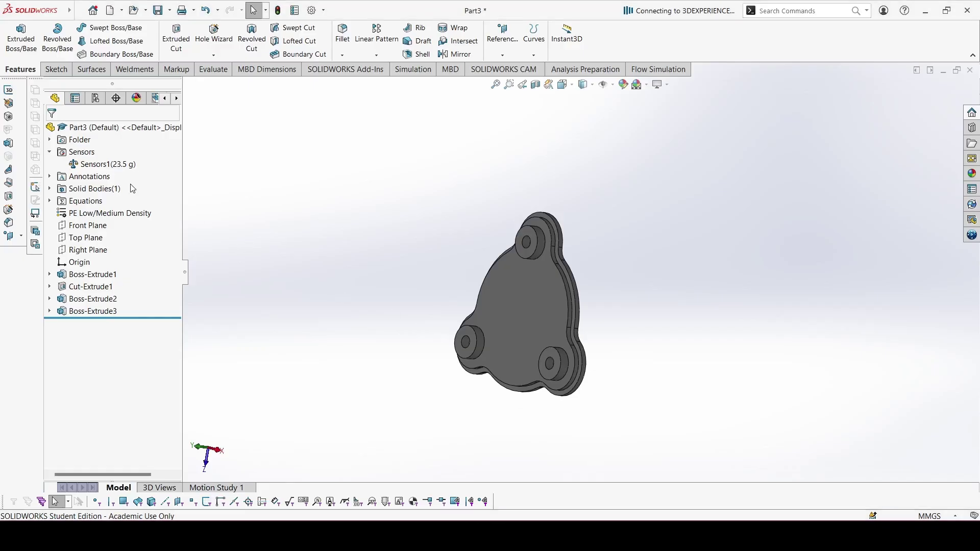